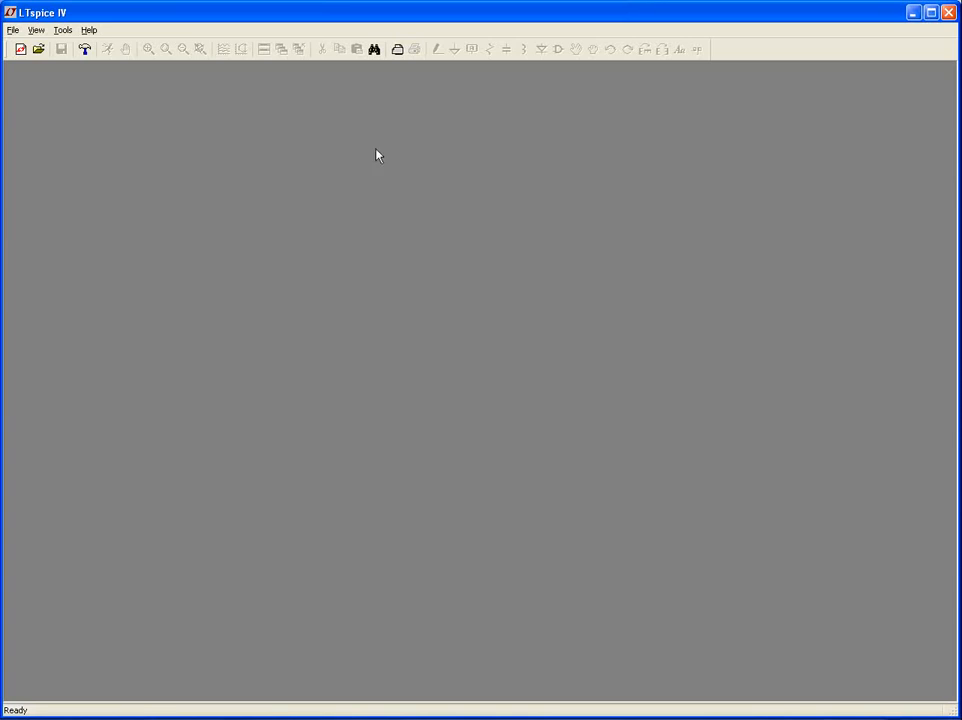
Create a new blank schematic and check that its grid display is enabled.
left_click(21, 52)
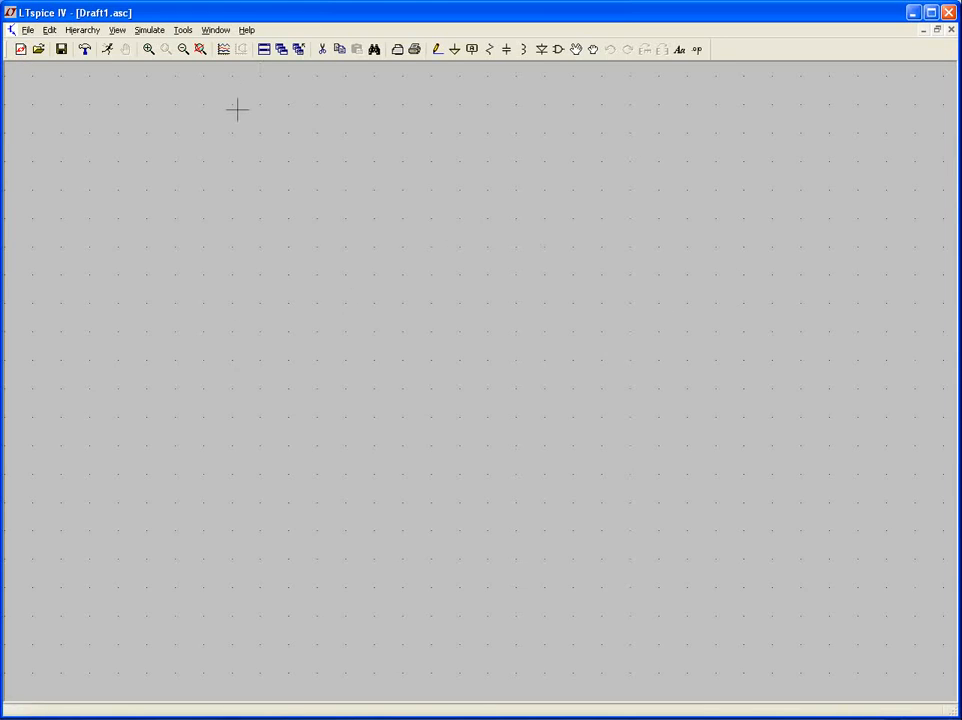
left_click(119, 33)
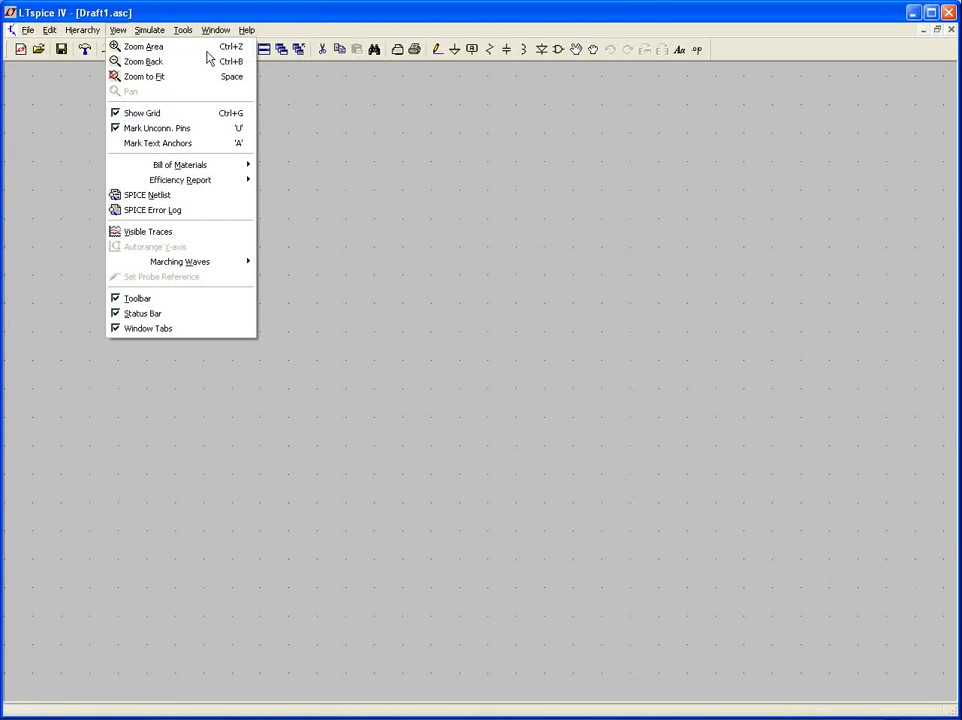
left_click(322, 14)
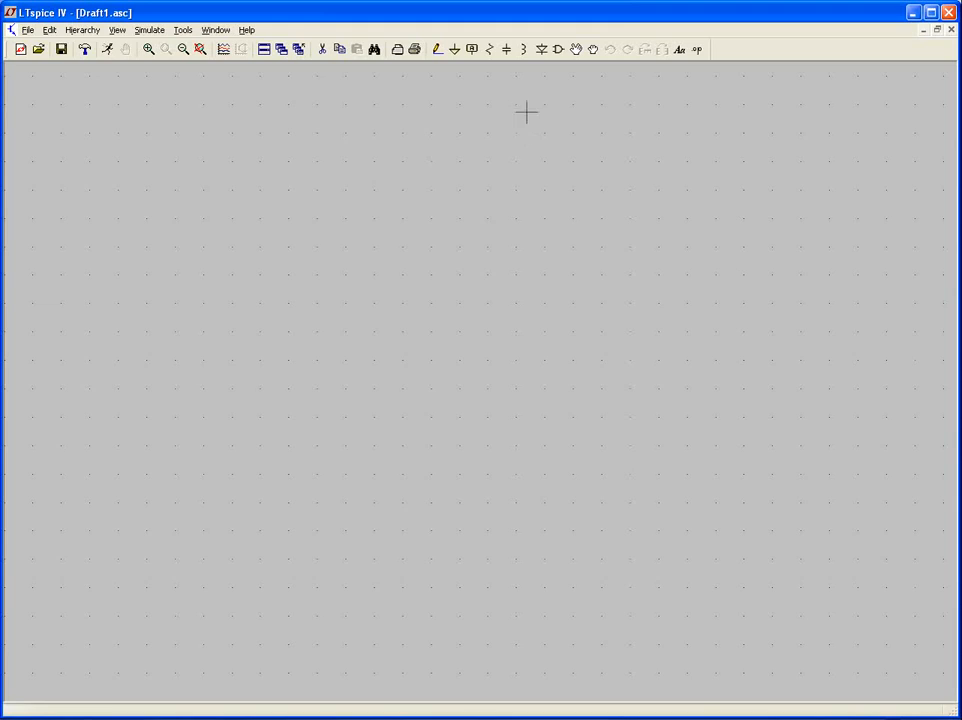
Place a voltage source from the component library in the lower-left area of the schematic.
left_click(559, 50)
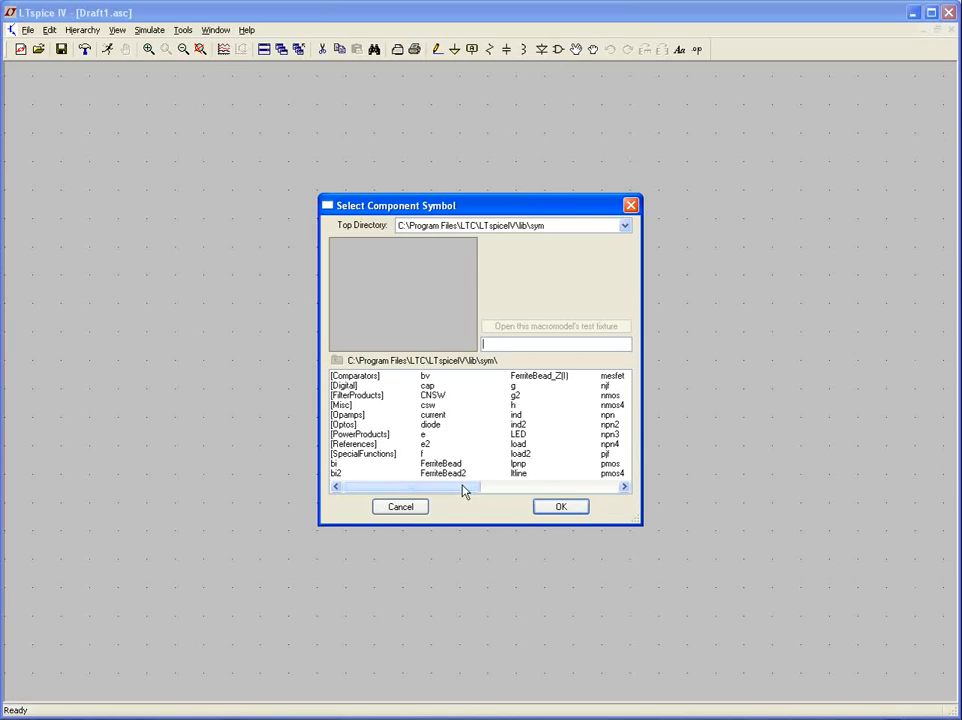
left_click_drag(464, 488, 611, 436)
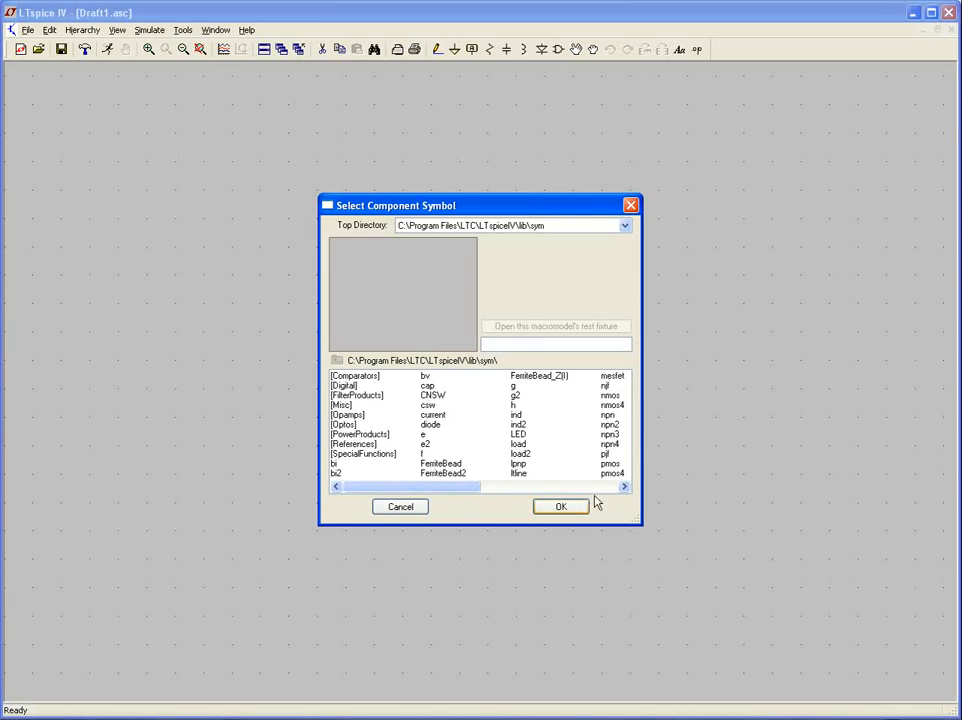
left_click(606, 487)
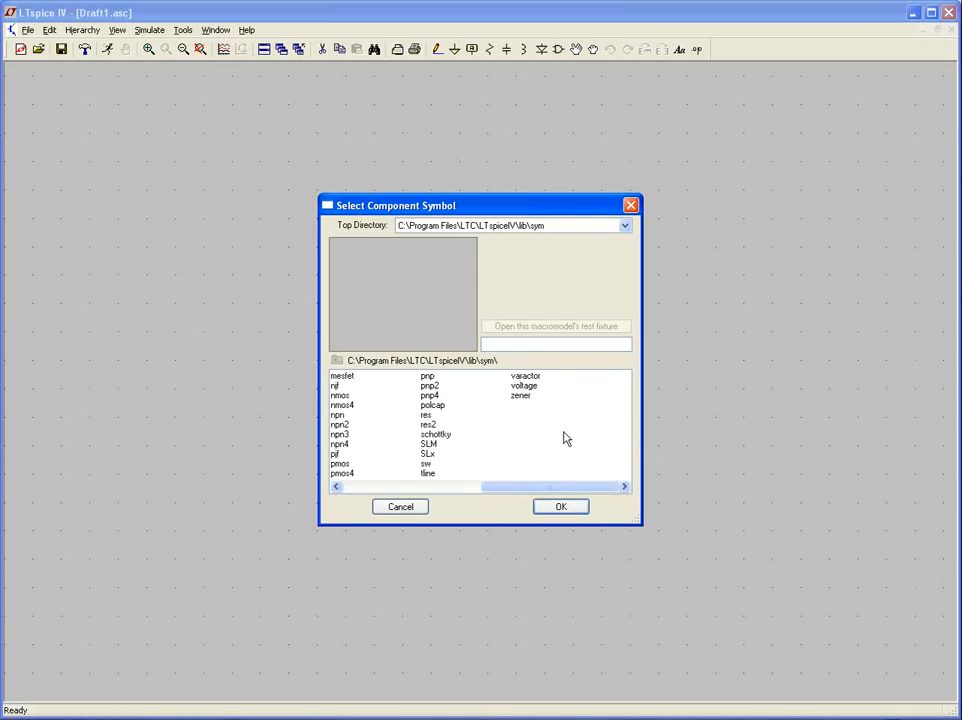
left_click(541, 387)
left_click(557, 508)
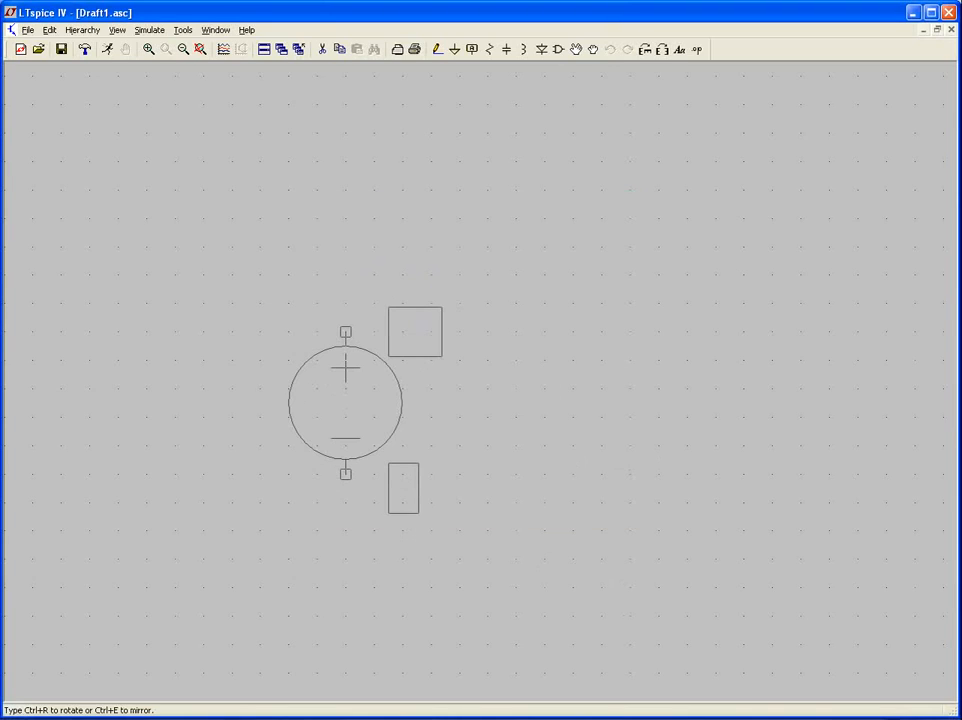
left_click(317, 400)
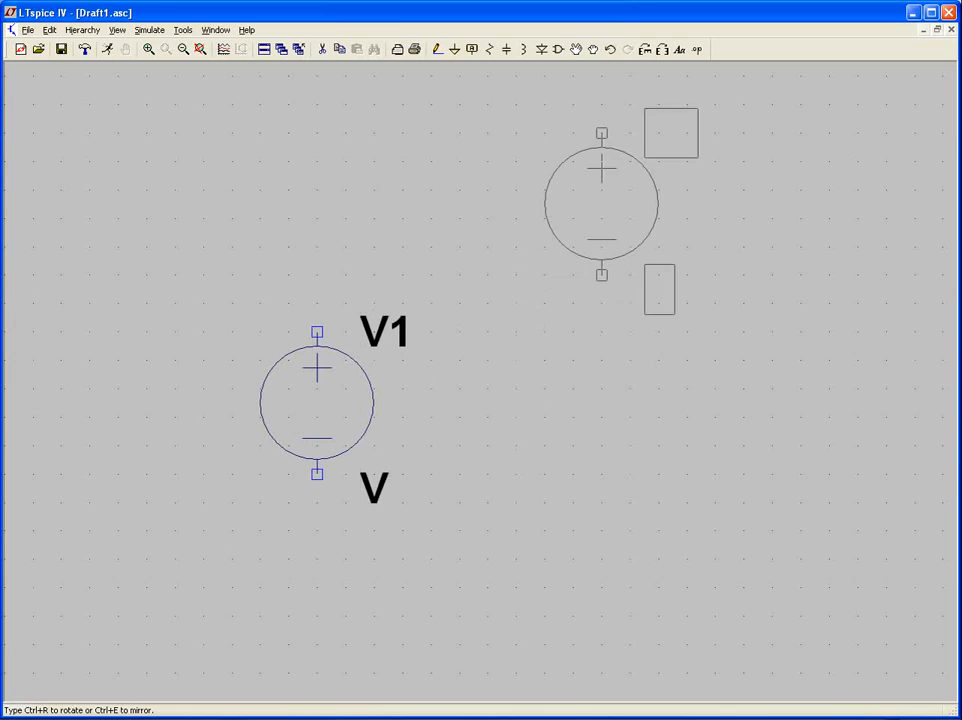
Place the ideal single-pole opamp symbol from the Opamps library above and right of the voltage source.
left_click(560, 49)
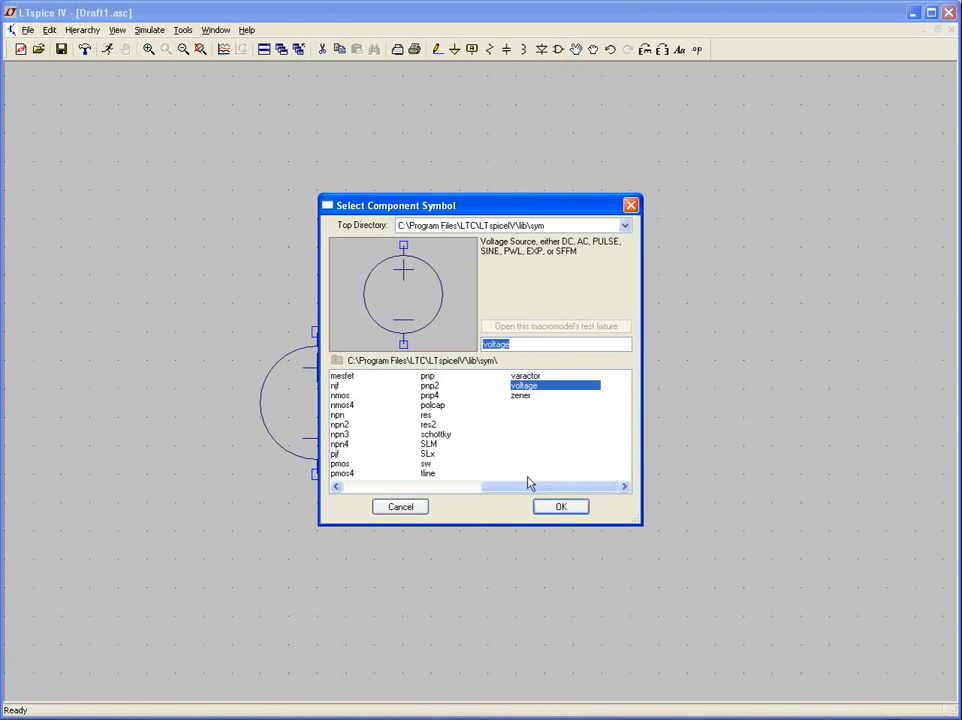
left_click_drag(521, 491, 357, 490)
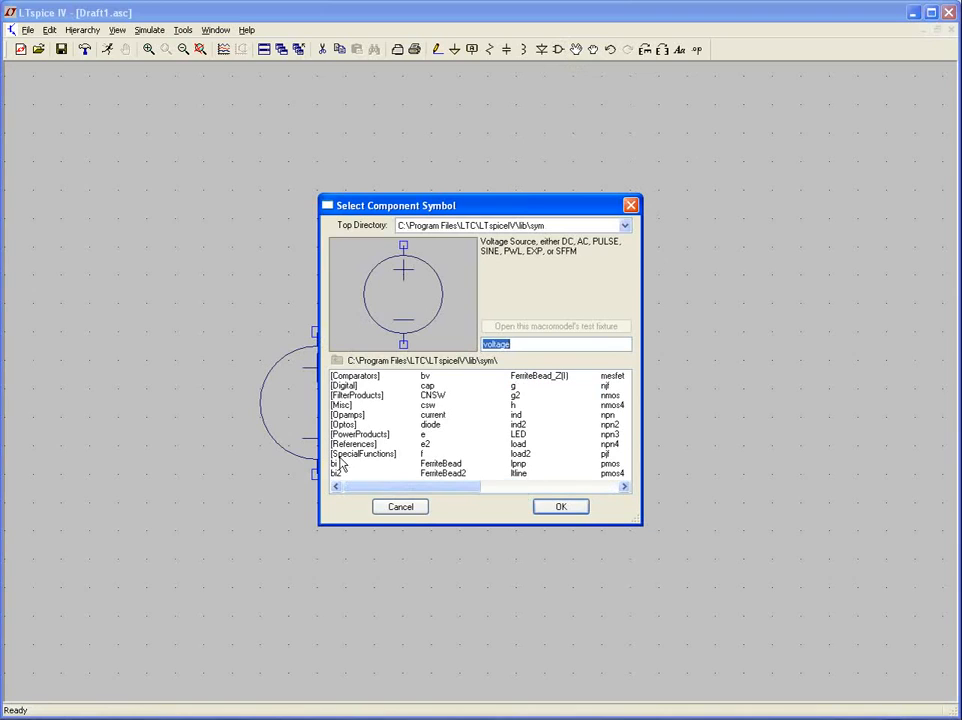
double_click(350, 415)
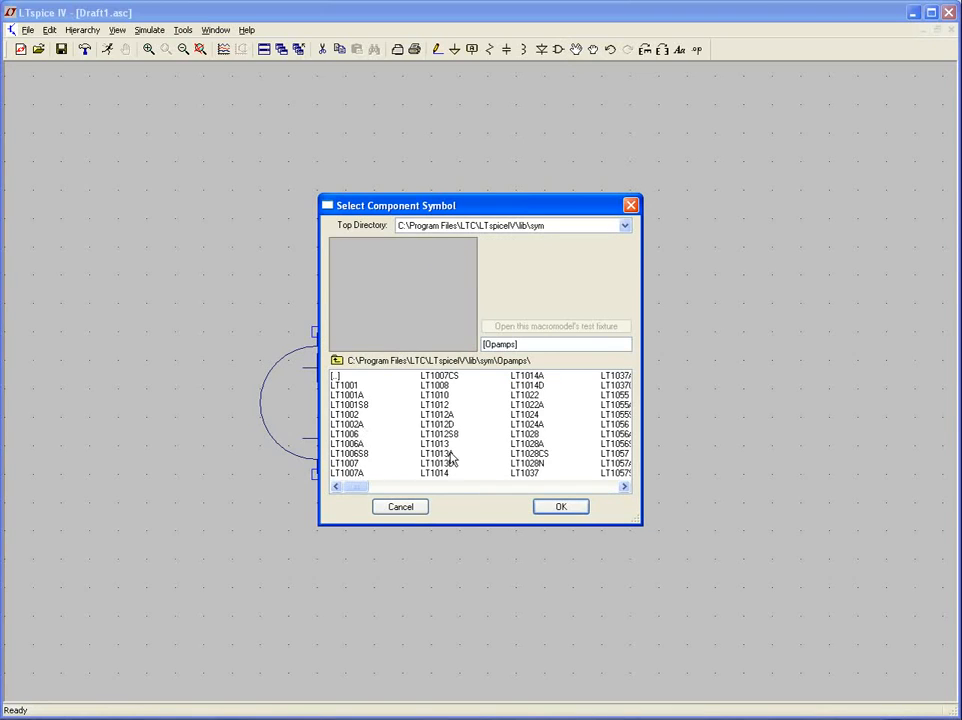
left_click(354, 406)
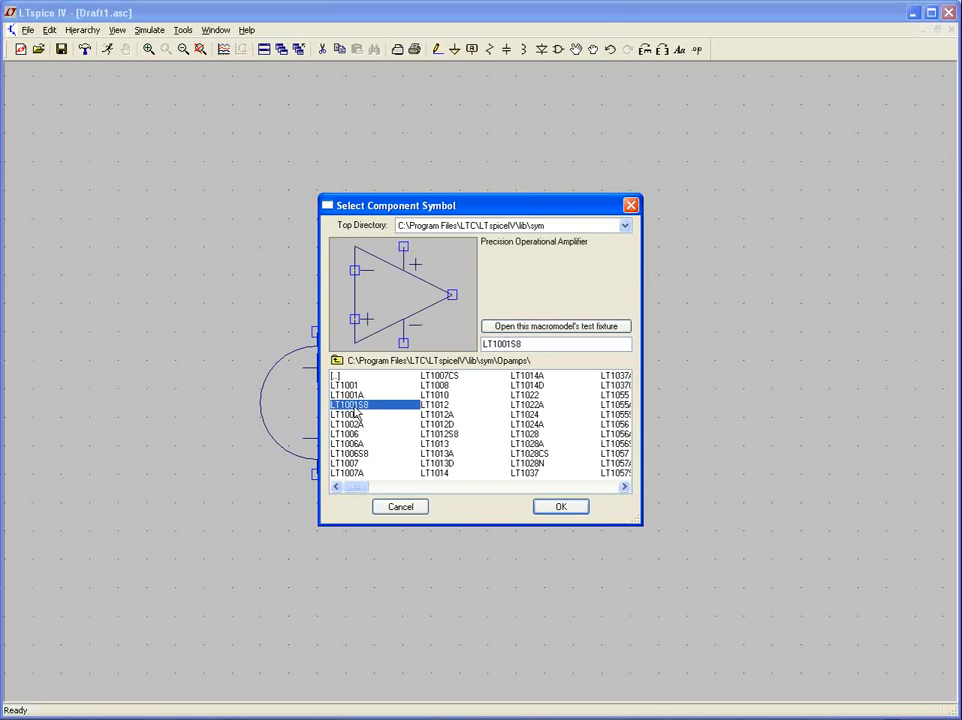
left_click(350, 474)
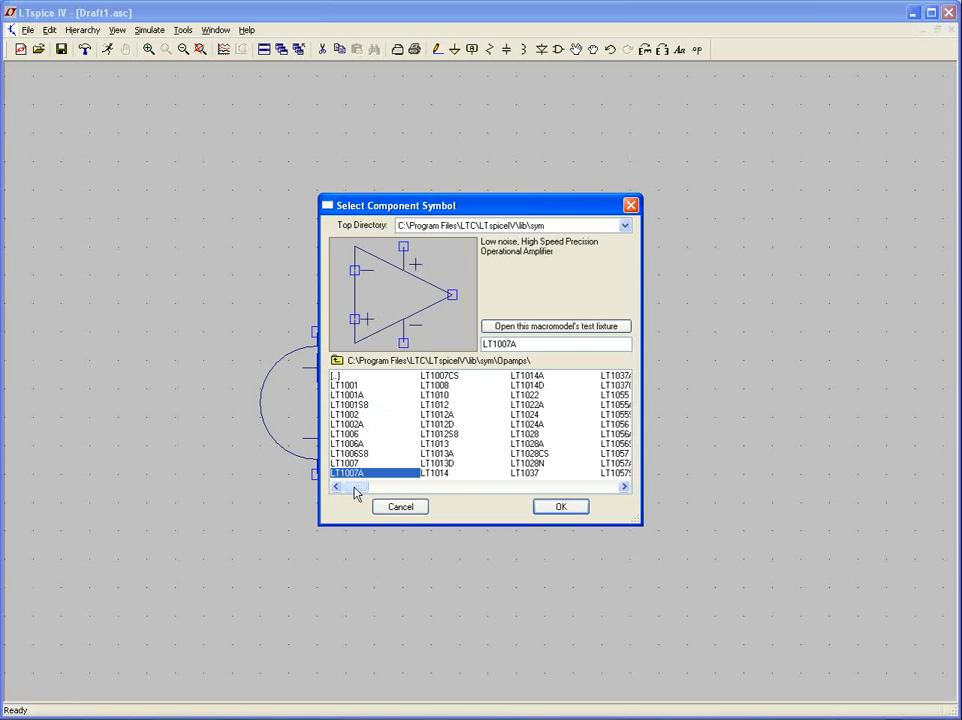
left_click_drag(355, 489, 610, 485)
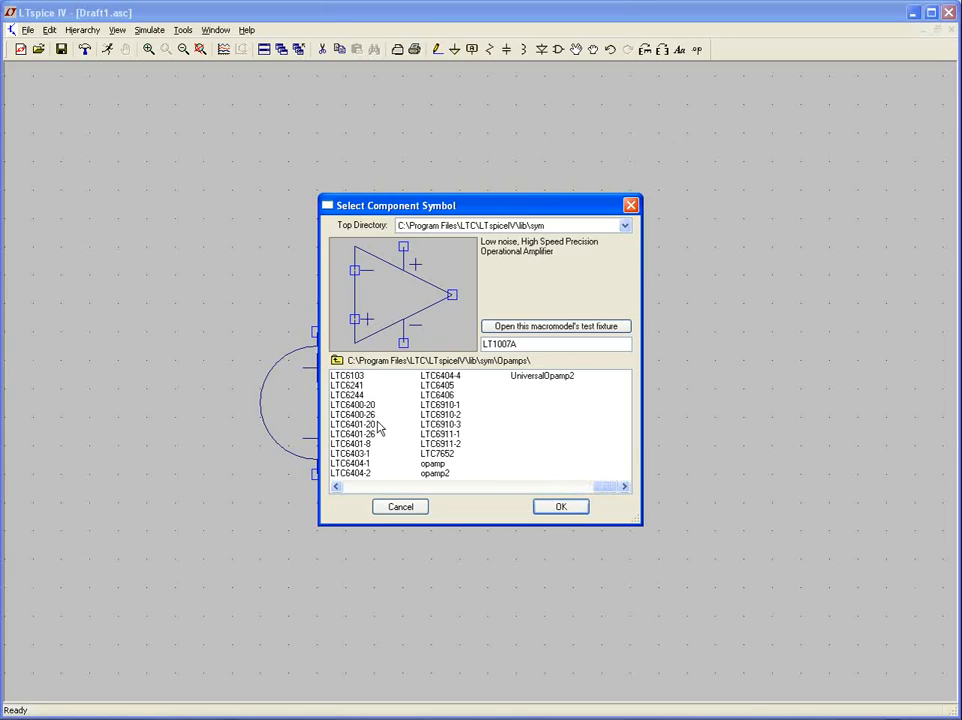
left_click(440, 465)
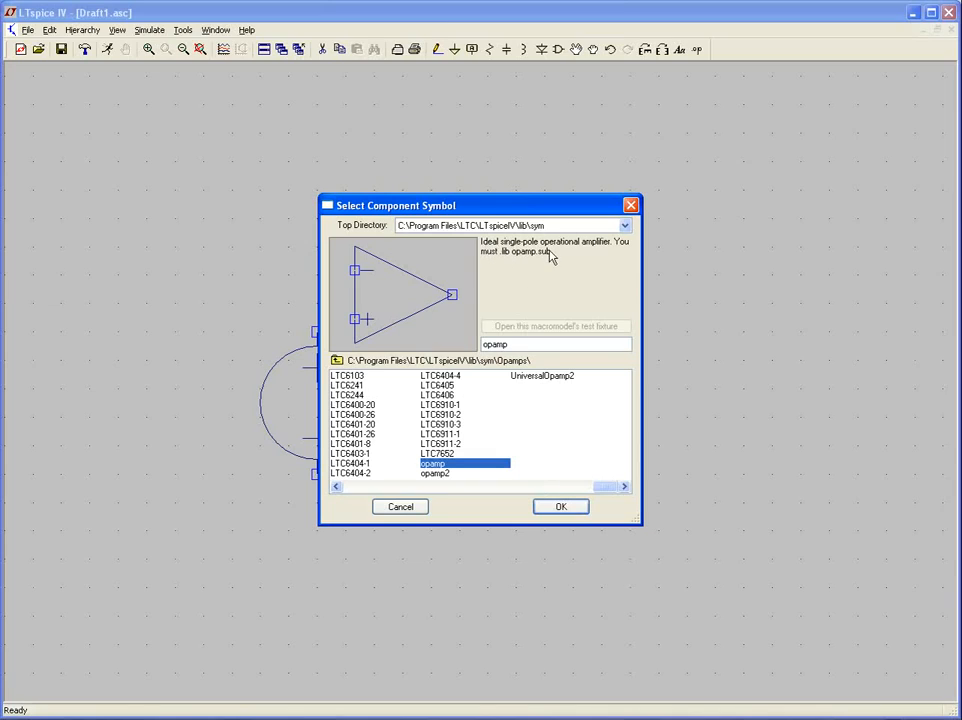
left_click(558, 508)
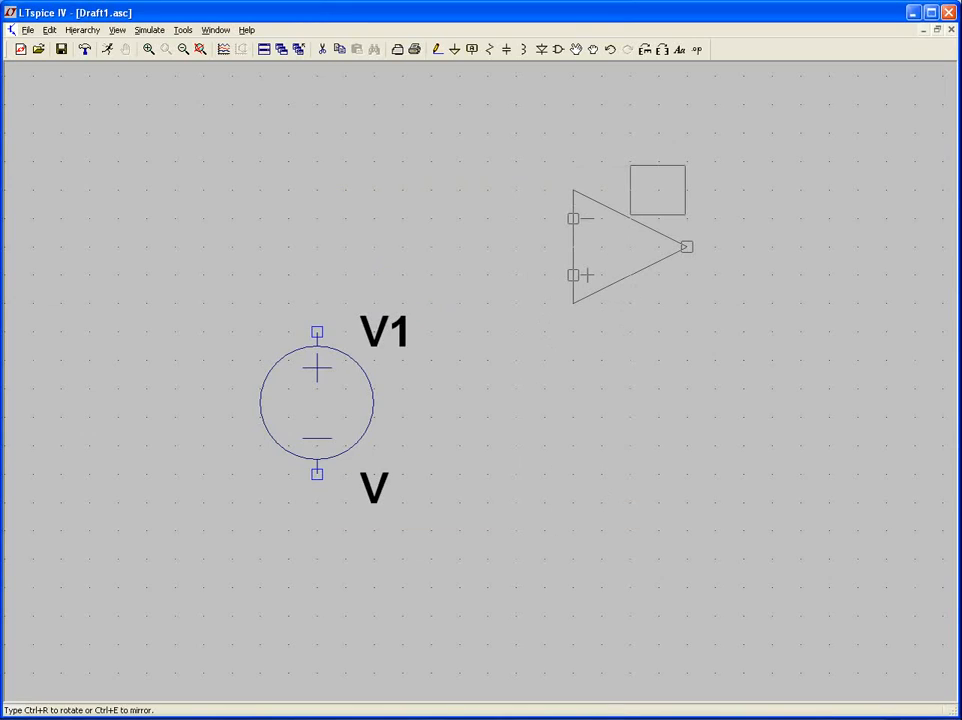
left_click(620, 245)
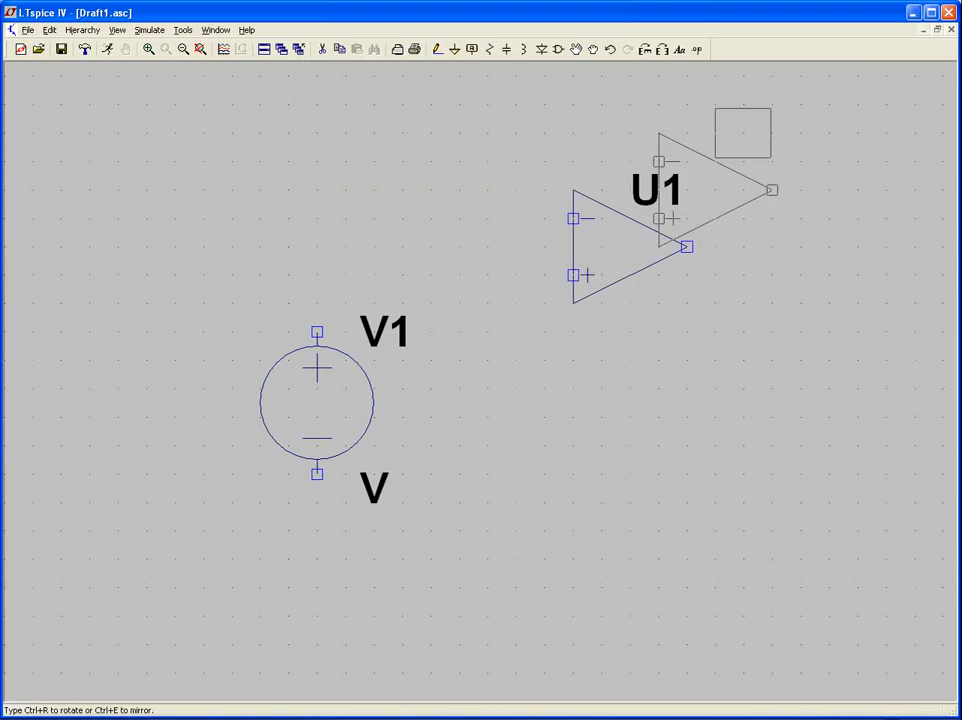
Add the SPICE directive ".lib opamp.sub" below the op-amp.
left_click(700, 50)
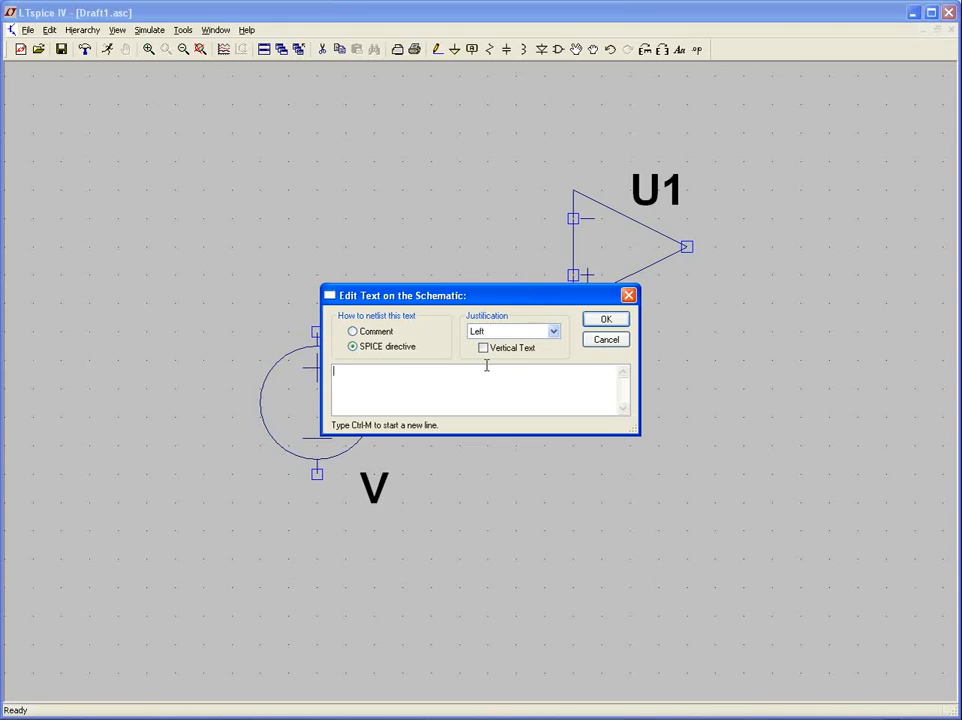
type(".lib opamp.sub")
left_click(607, 321)
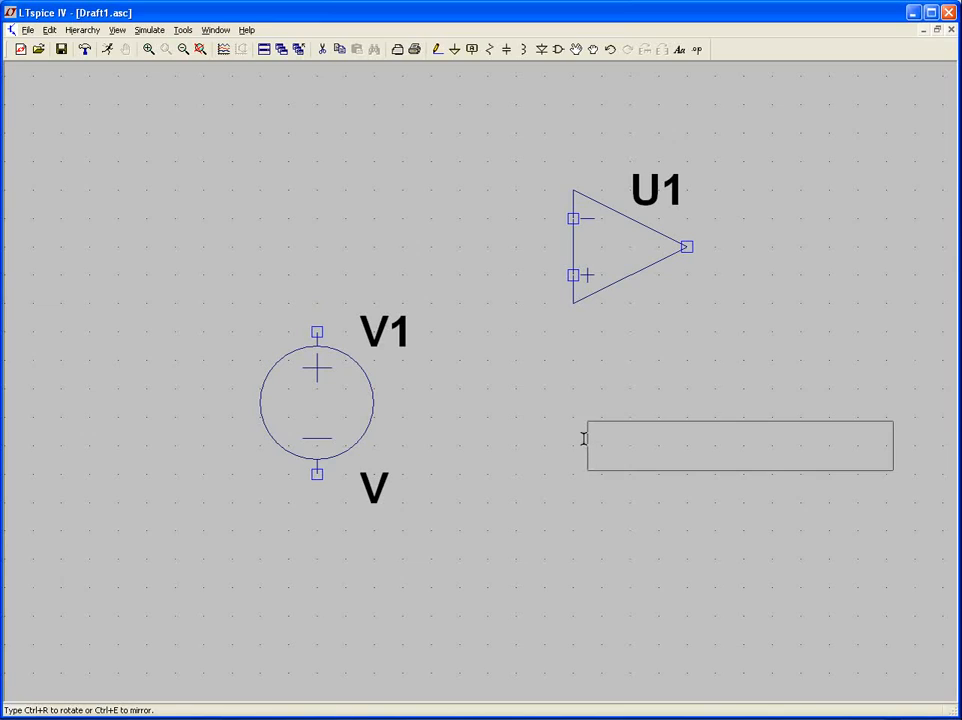
left_click(575, 438)
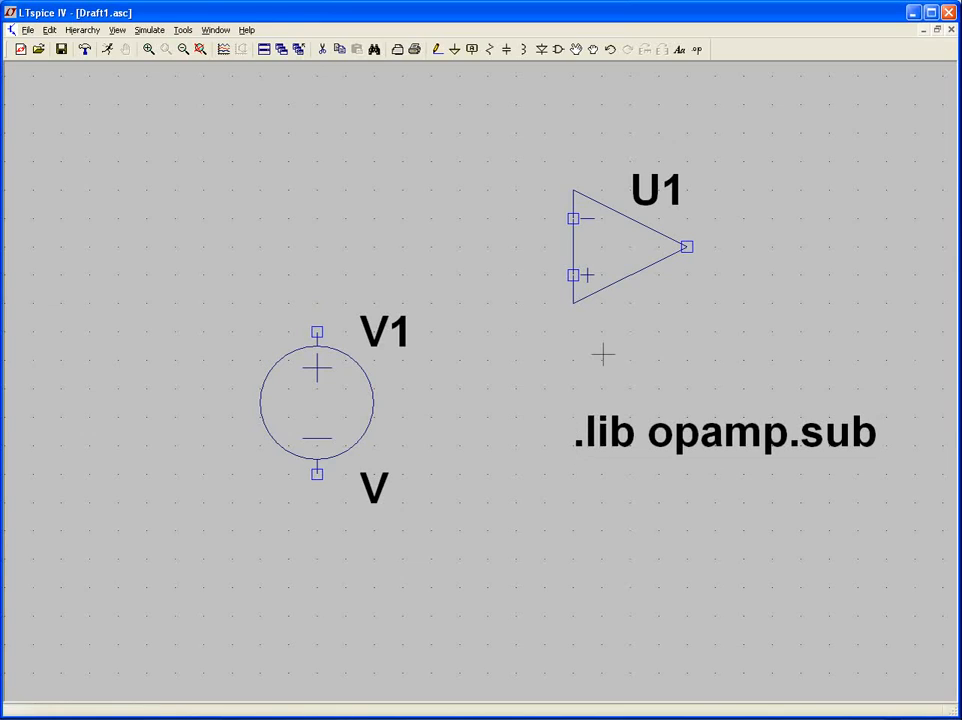
Place two horizontal resistors, one level with the op-amp's inverting input and one above the op-amp.
left_click(488, 52)
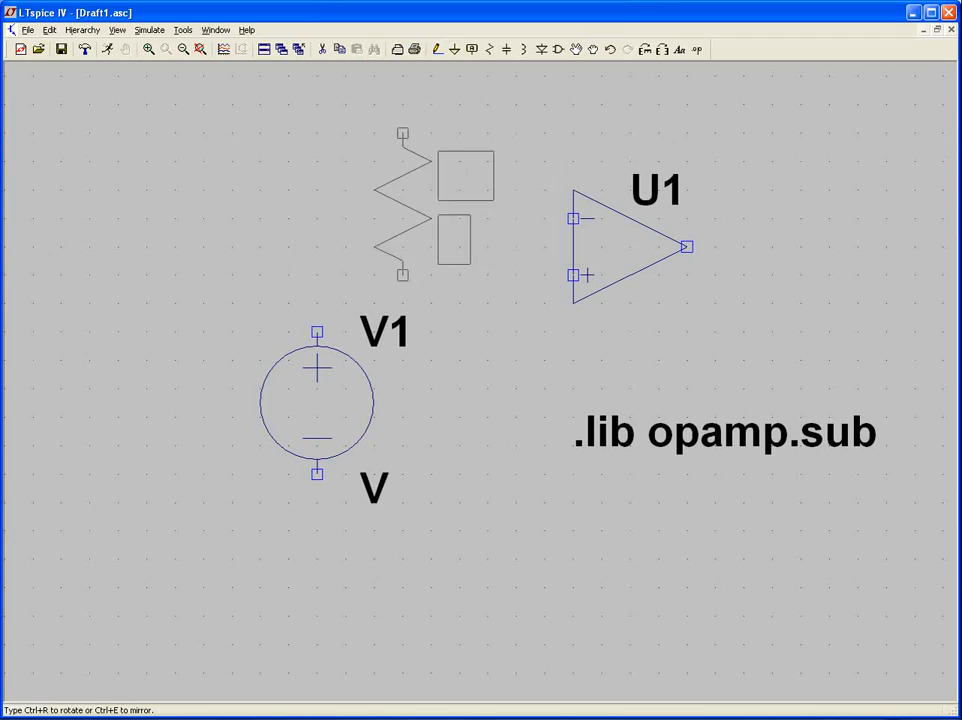
left_click(644, 50)
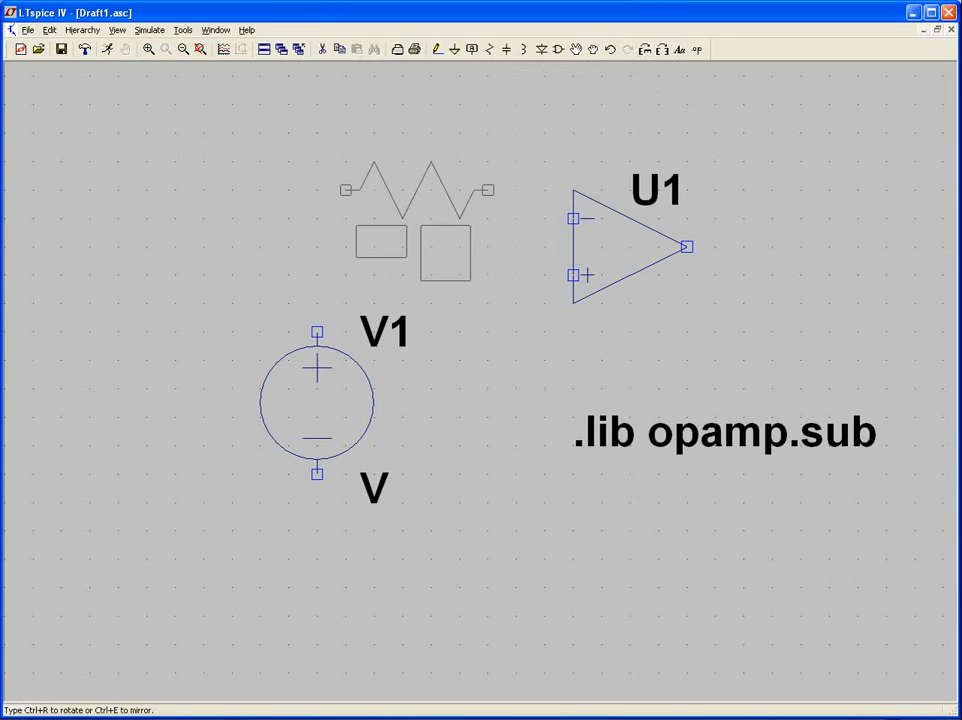
key("ctrl+e")
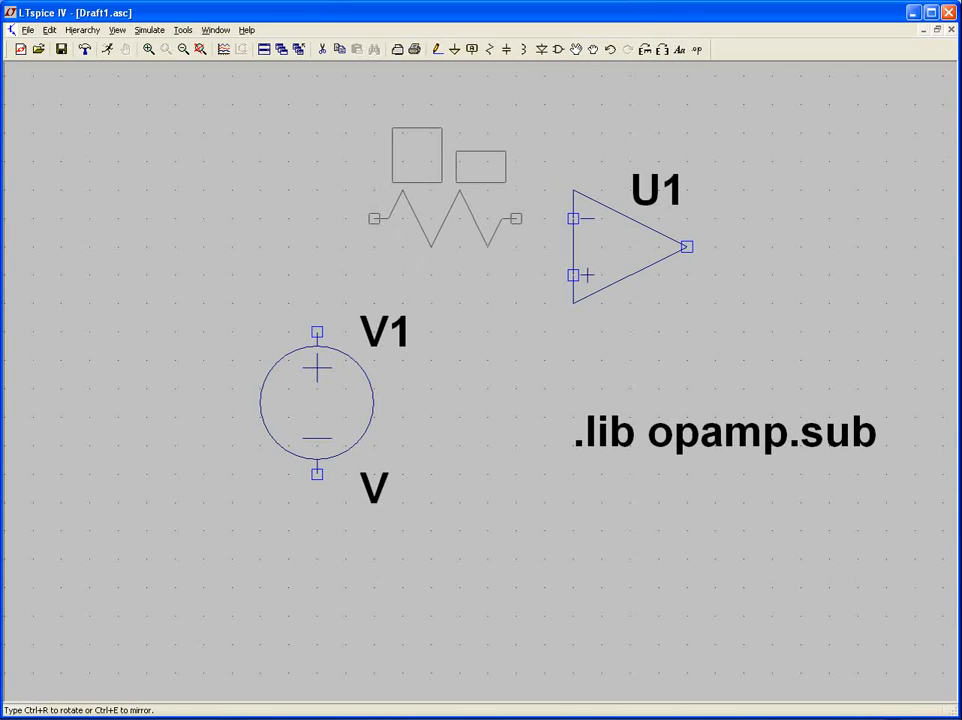
left_click(417, 218)
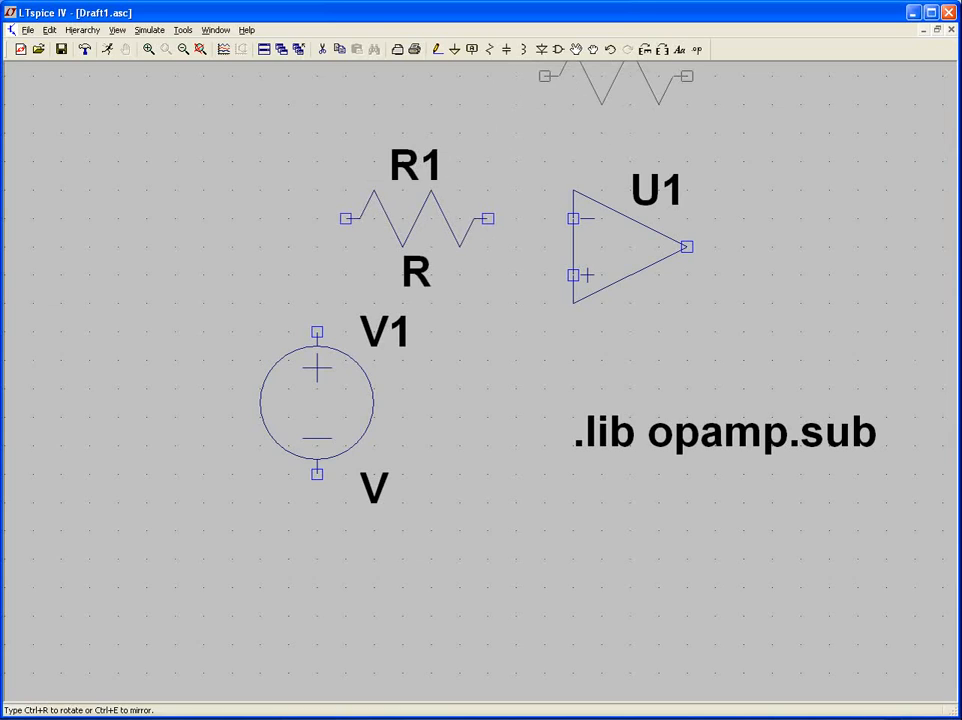
left_click(615, 104)
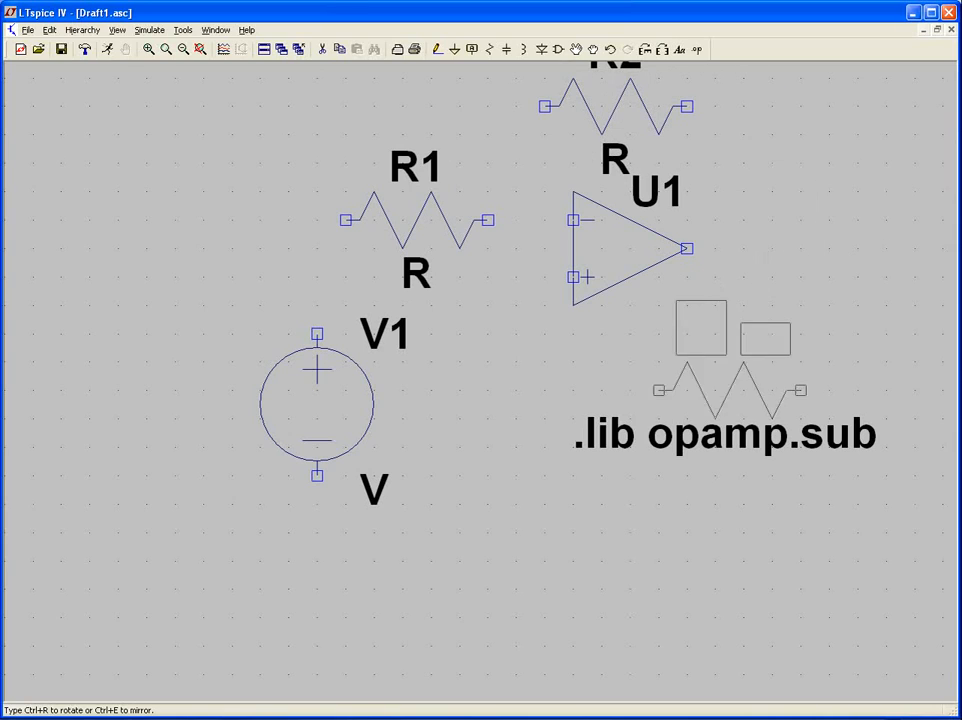
key("Escape")
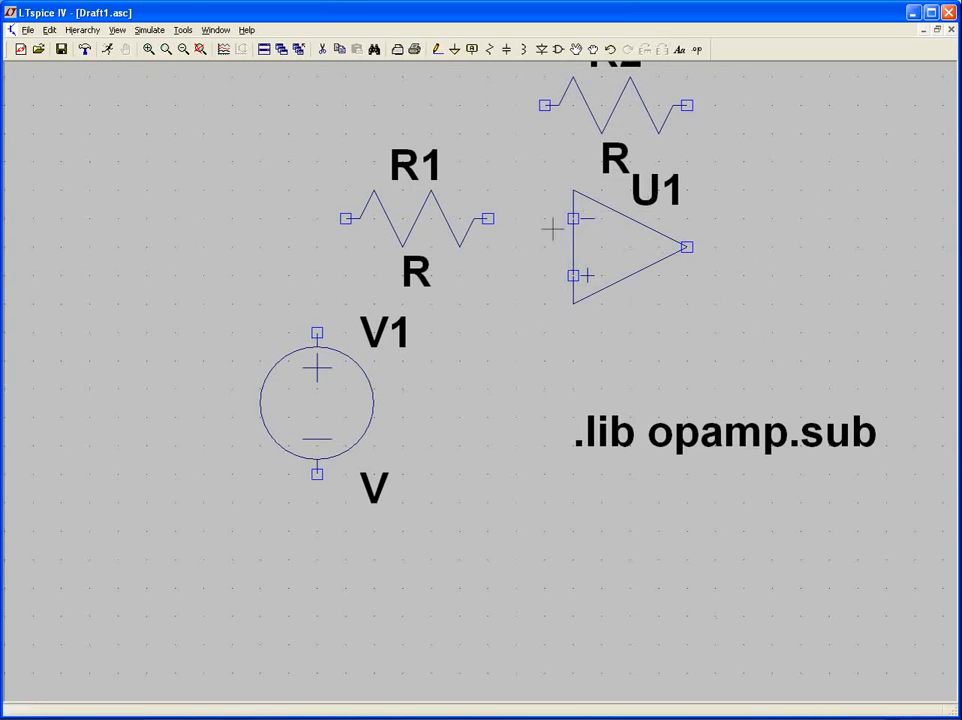
Place ground symbols at V1's negative terminal and below the op-amp's non-inverting input.
left_click(454, 48)
left_click(317, 473)
left_click(516, 333)
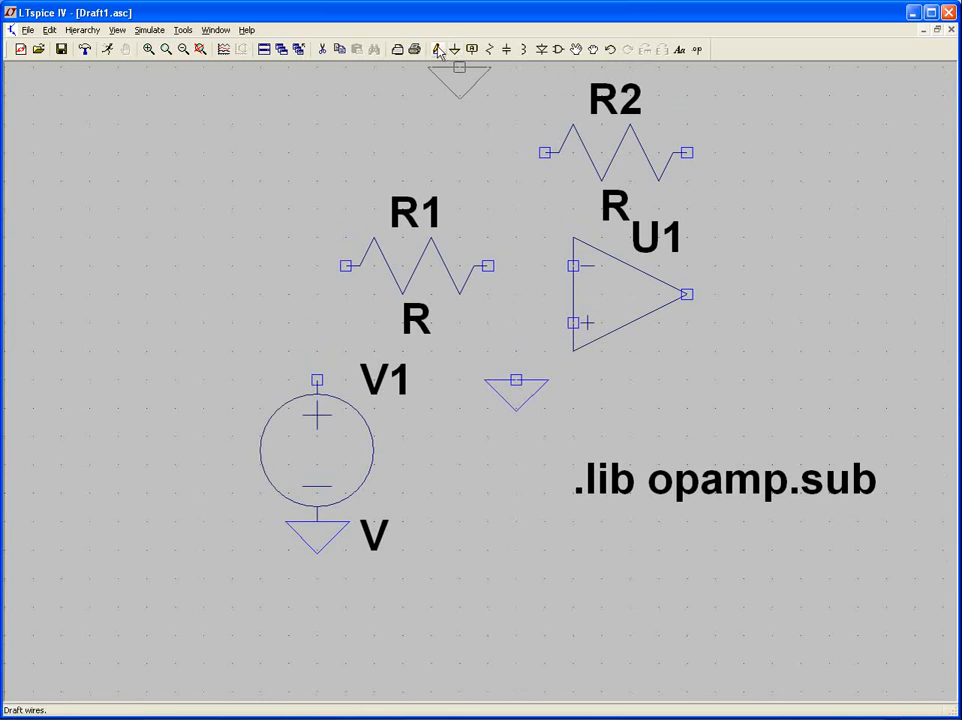
key("Escape")
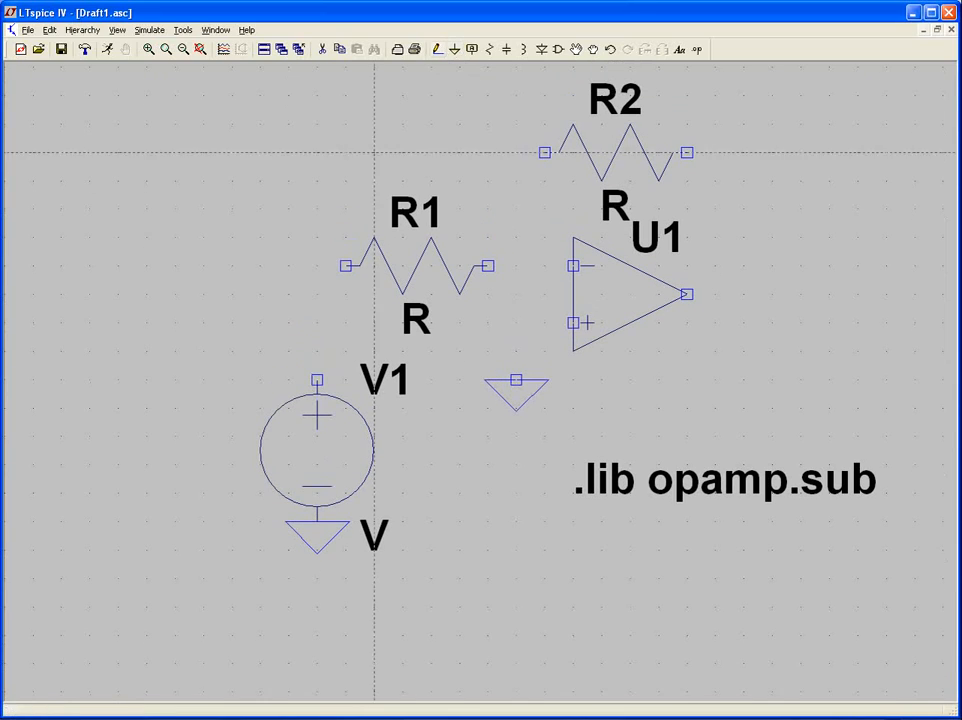
Wire V1's positive terminal through R1 to the op-amp's inverting input, and the non-inverting input to its ground.
left_click(317, 380)
left_click(345, 266)
left_click(488, 266)
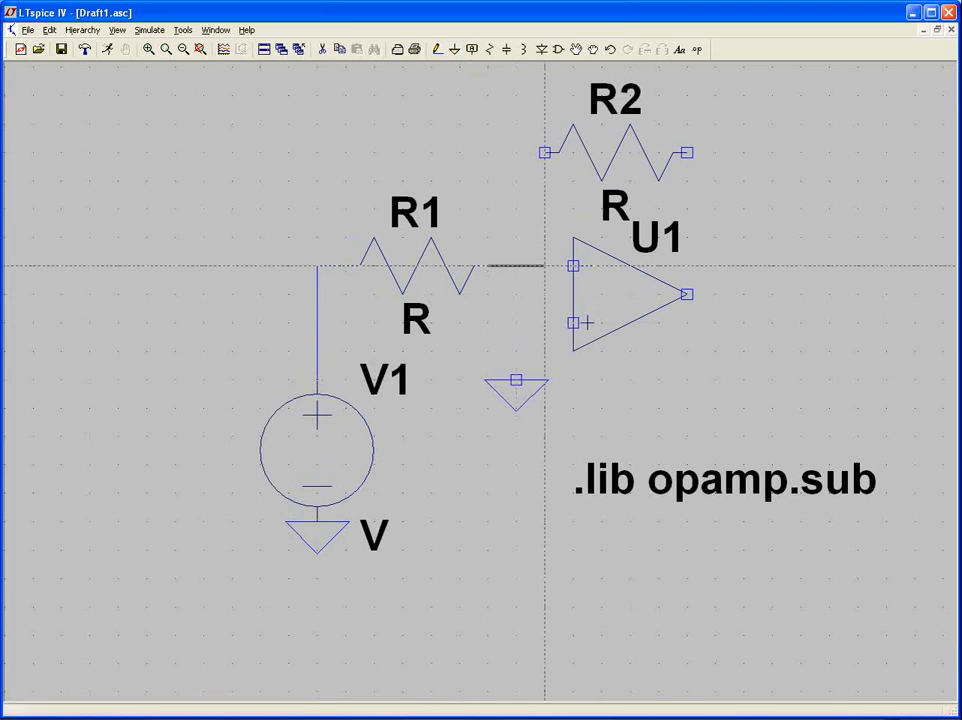
left_click(573, 266)
left_click(573, 322)
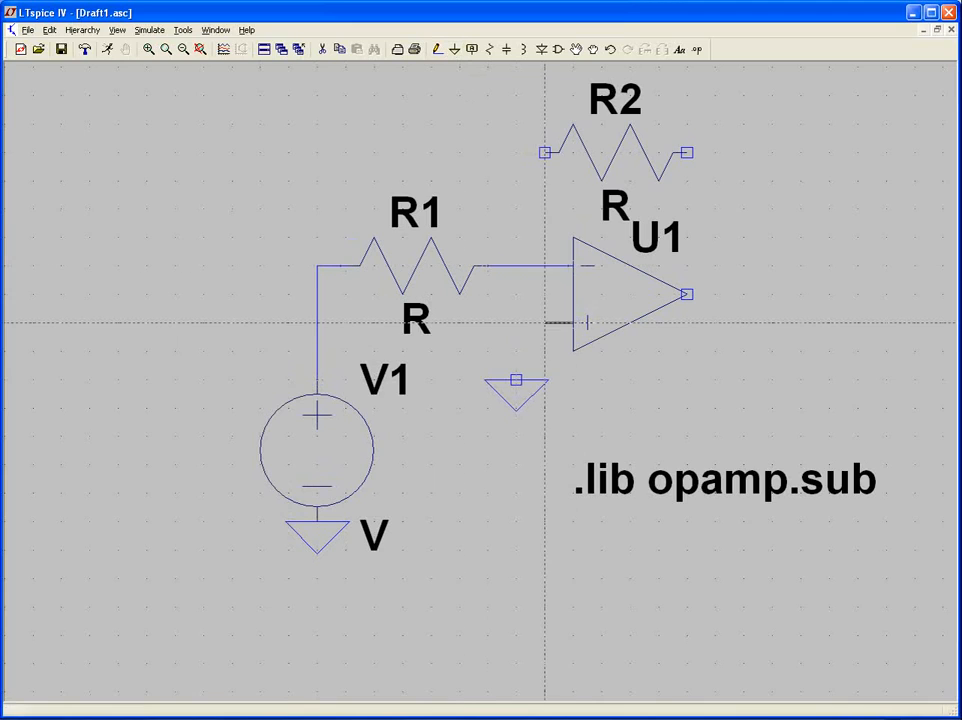
left_click(516, 380)
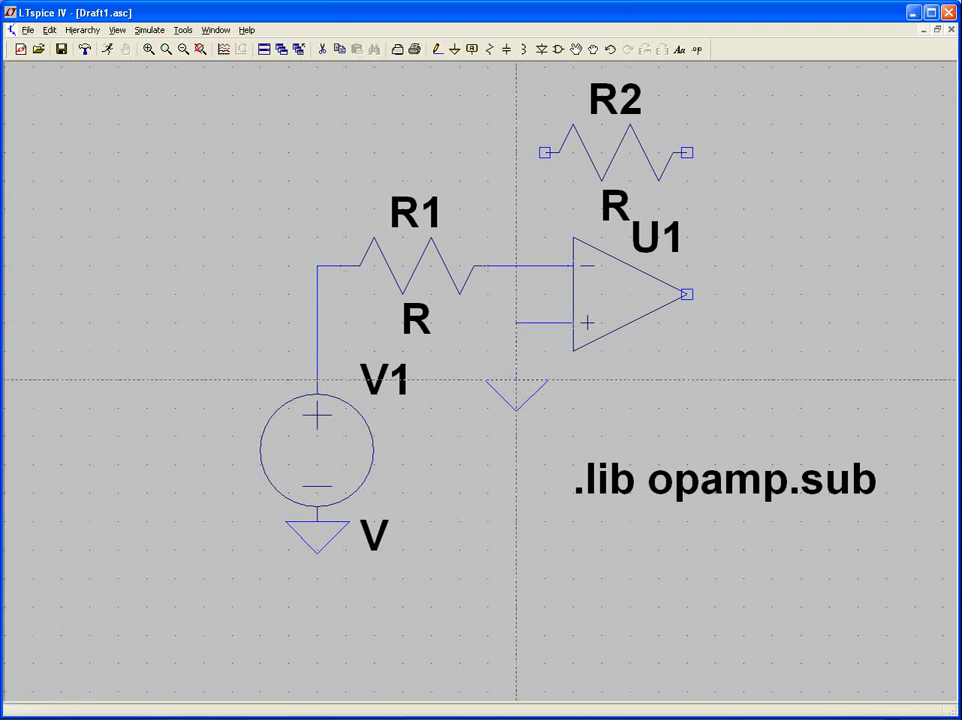
Wire the op-amp's output to R2's output-side end and R2's other end to the inverting-input node.
left_click(686, 294)
left_click(715, 294)
right_click(715, 294)
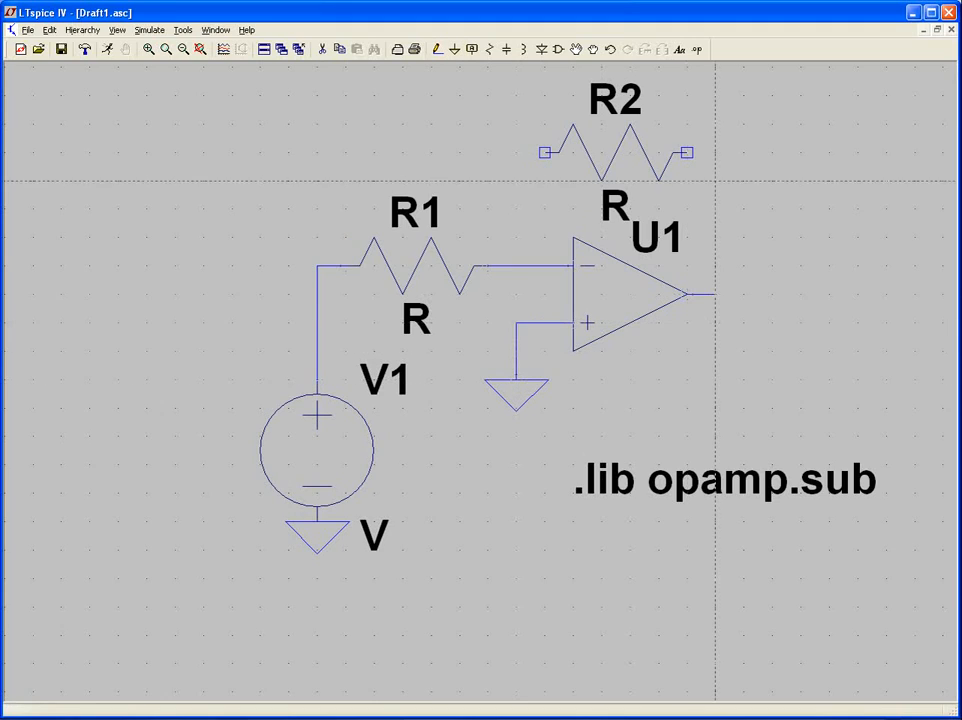
left_click(687, 152)
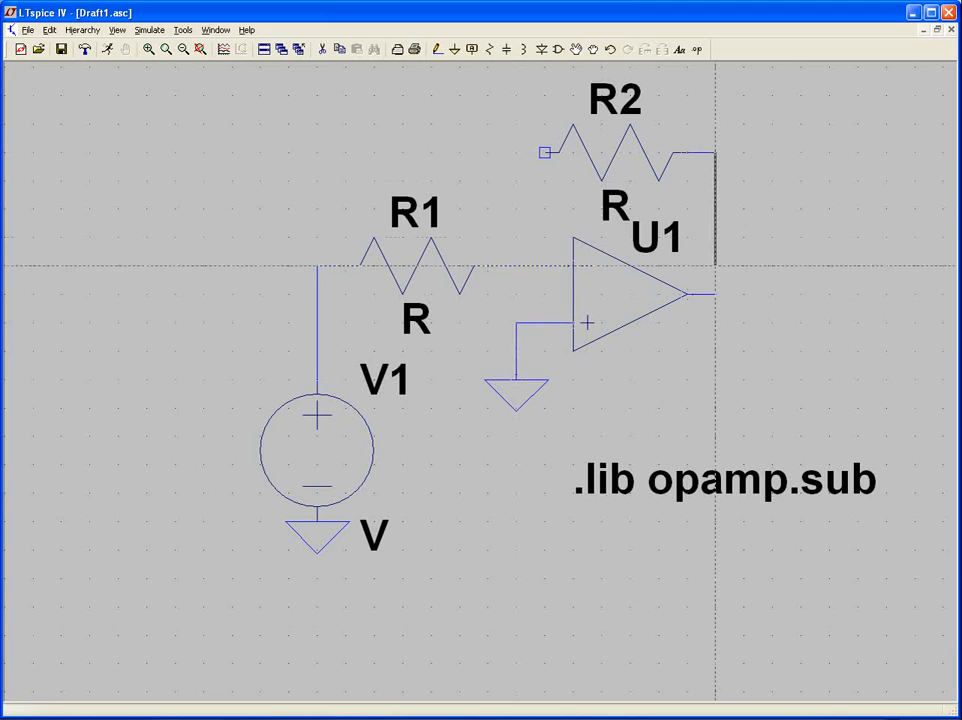
left_click(715, 294)
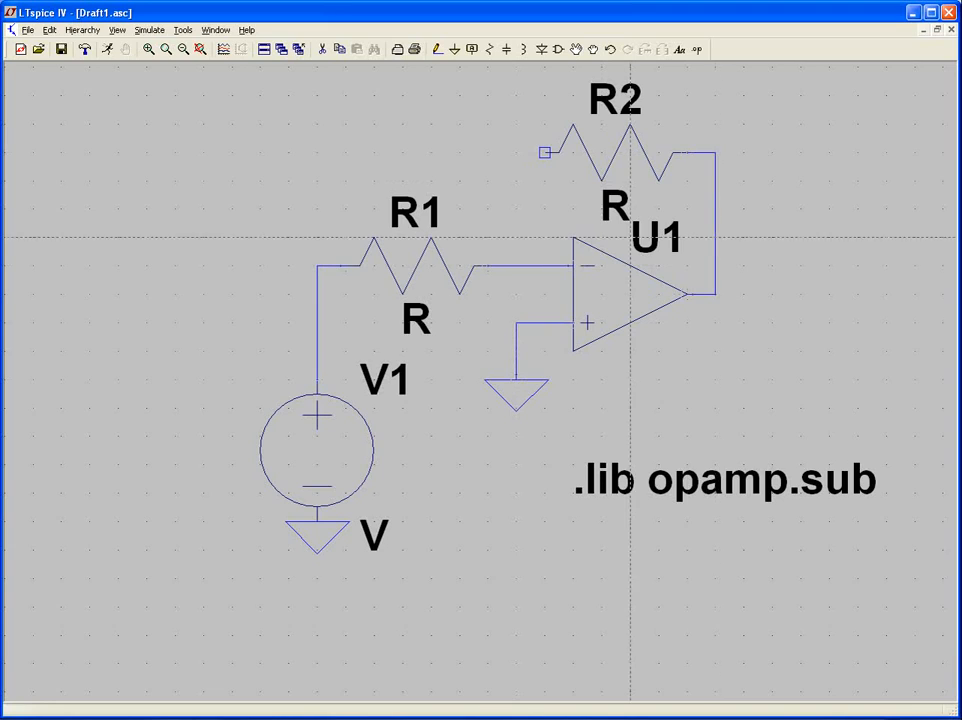
left_click(545, 152)
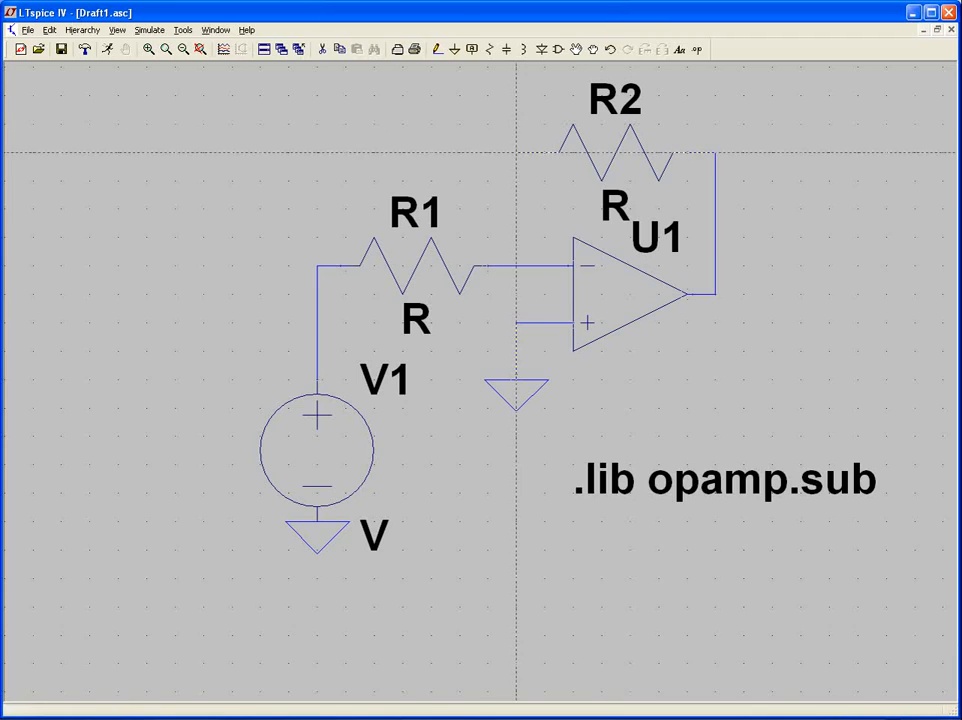
left_click(516, 266)
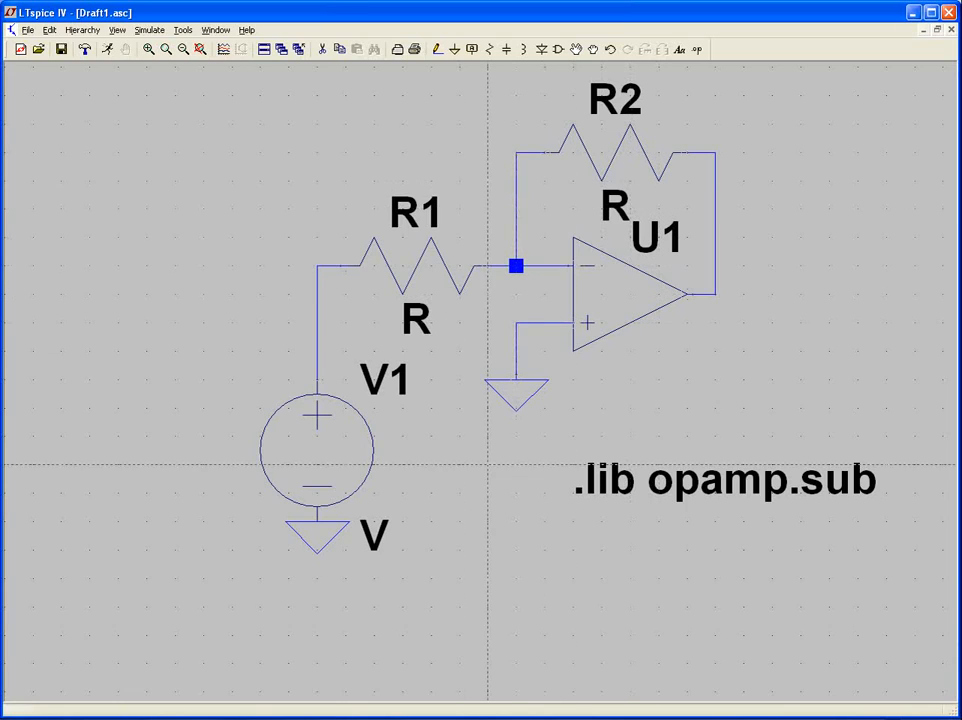
Draw a short loose wire in the empty area below the op-amp and delete it.
left_click(516, 607)
left_click(573, 607)
key("Escape")
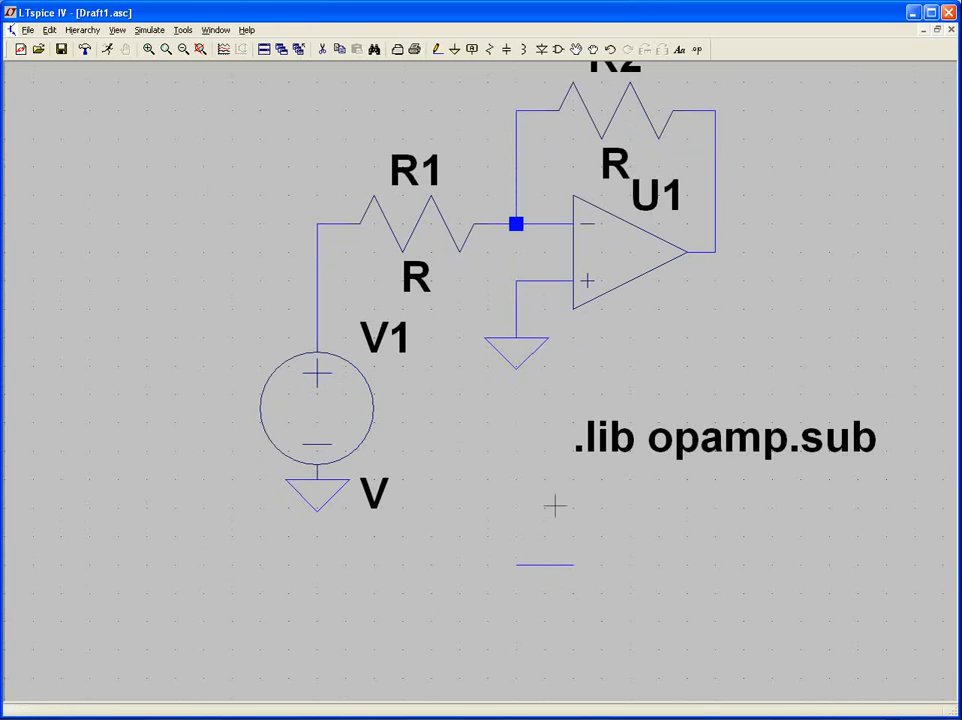
key("Delete")
key("Escape")
Set R1's value to 100k and R2's value to 1MEG.
left_click(203, 56)
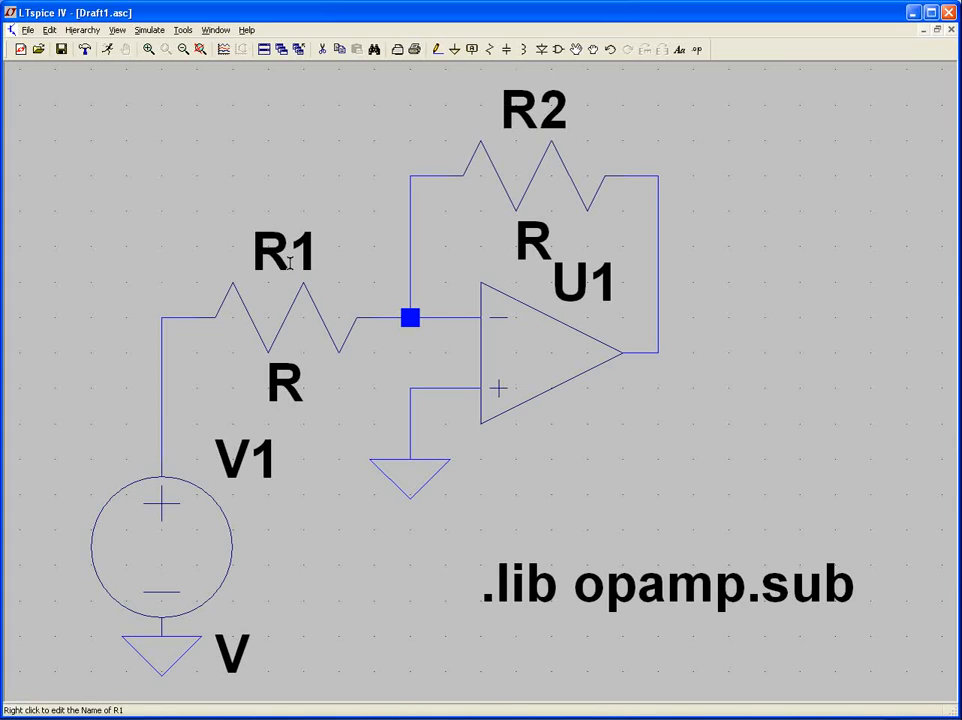
right_click(286, 388)
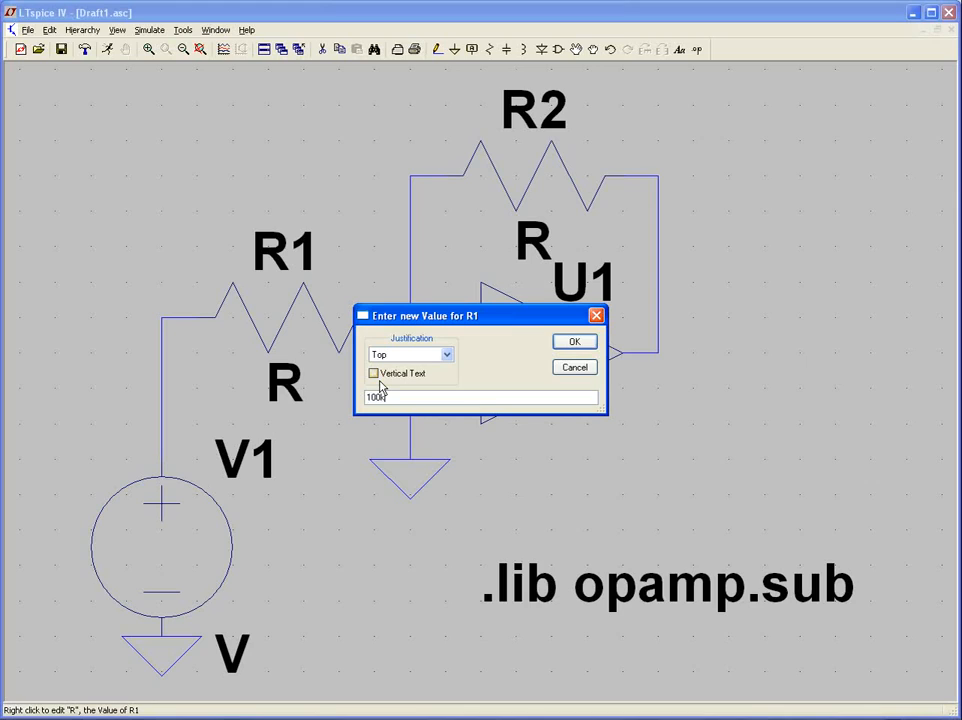
left_click(574, 342)
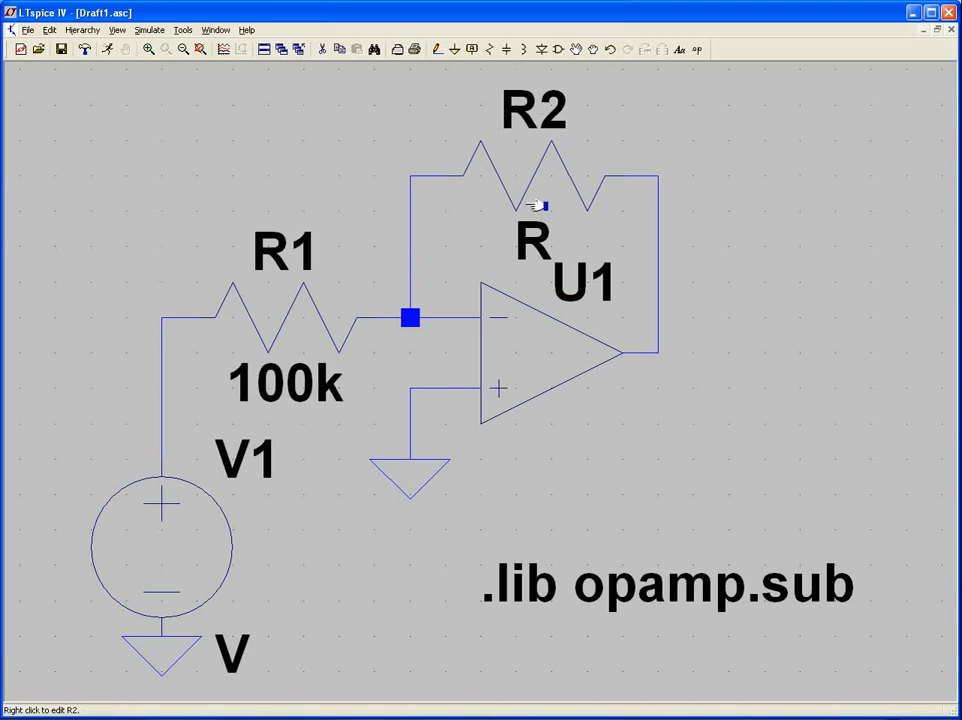
right_click(534, 229)
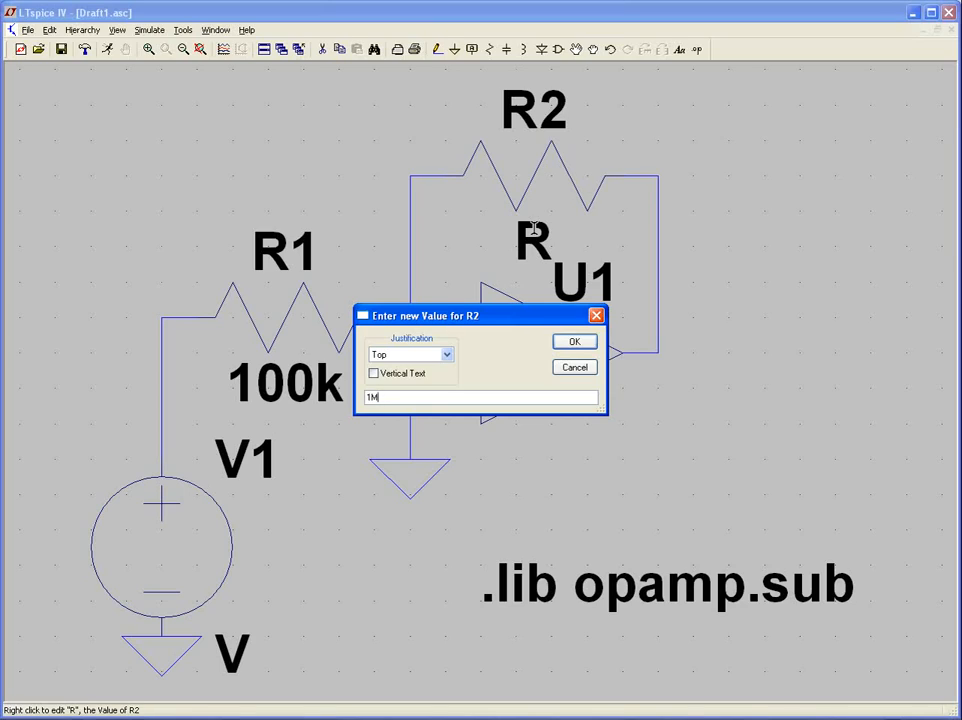
type("EGG")
left_click(576, 345)
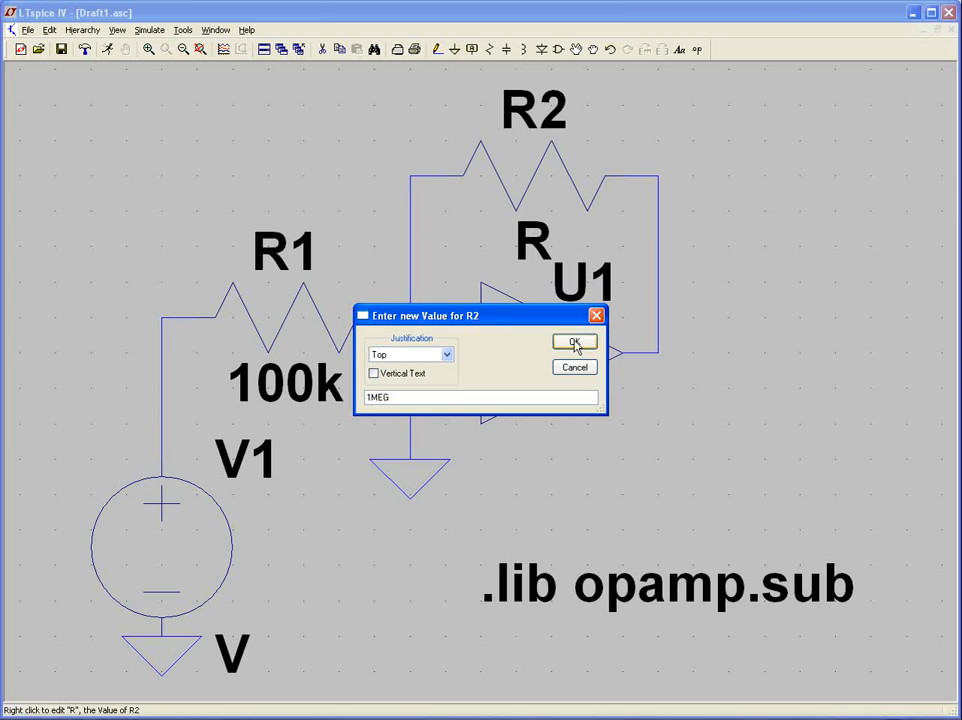
Assign R2 the standard 1000.00K resistor rated 0.100 W with 1.00% tolerance from the resistor database.
right_click(549, 165)
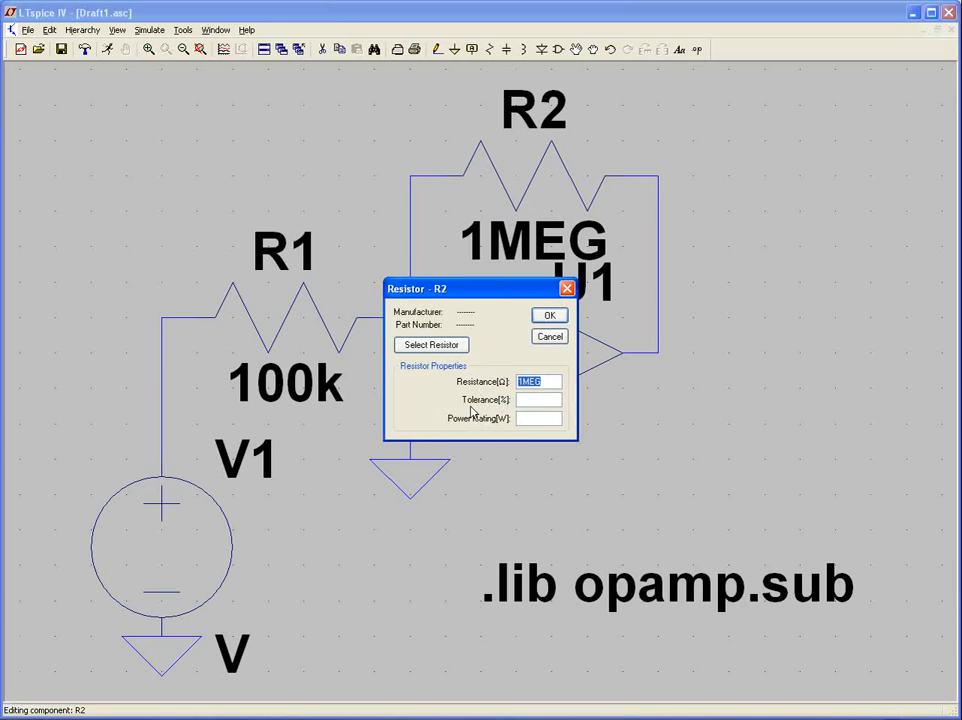
left_click(456, 347)
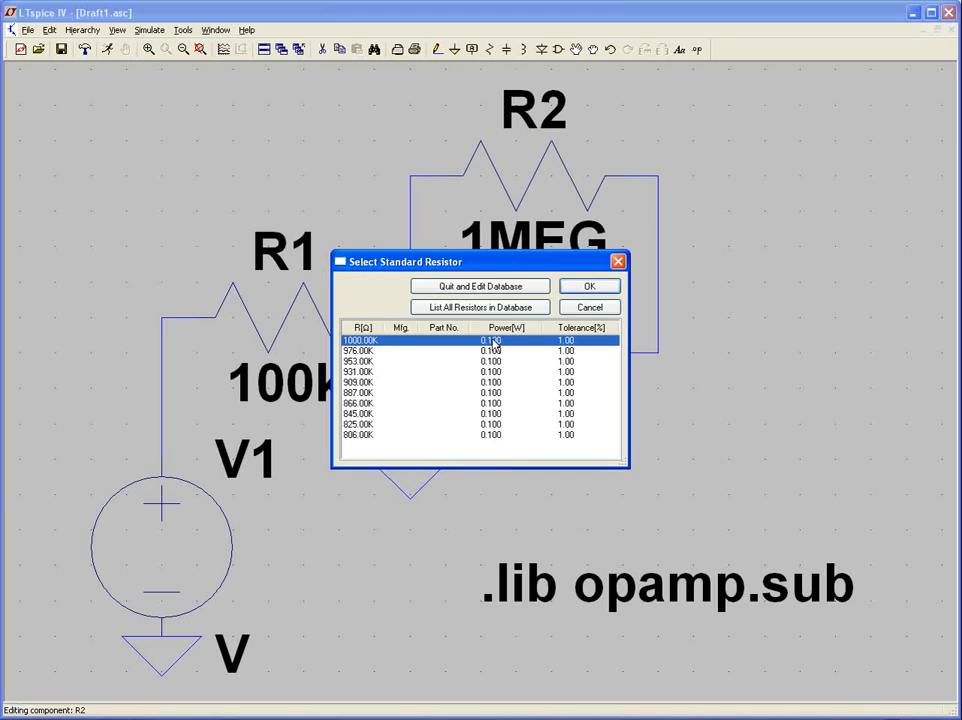
left_click(572, 287)
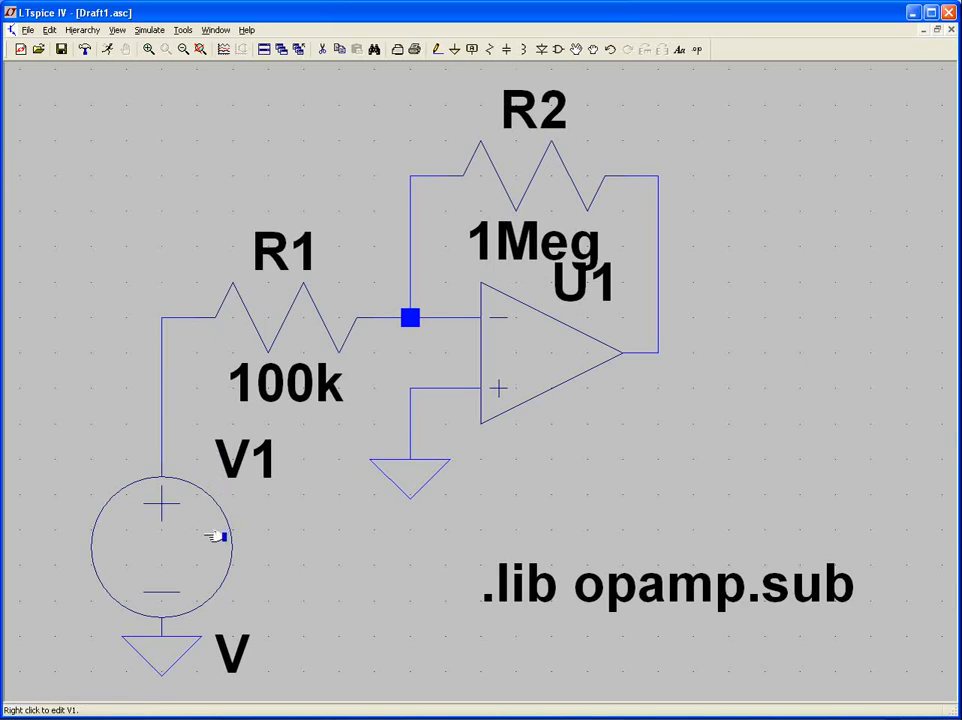
Set V1's value to 1.
right_click(226, 651)
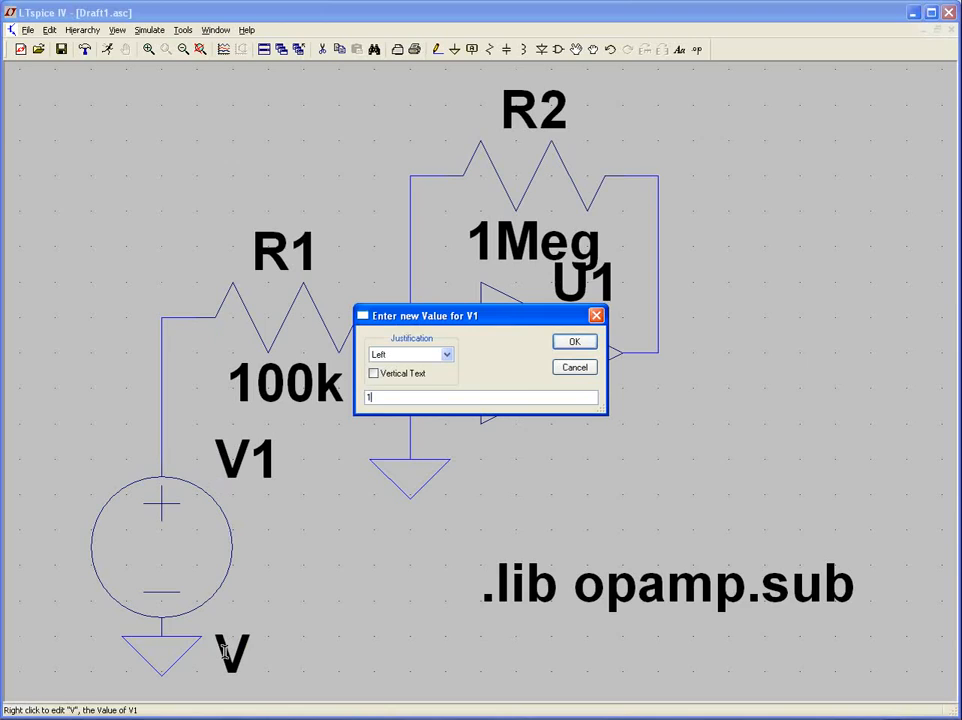
type("1")
left_click(574, 344)
Clear V1's DC value and set its small-signal AC amplitude to 1 in the advanced source settings.
right_click(208, 515)
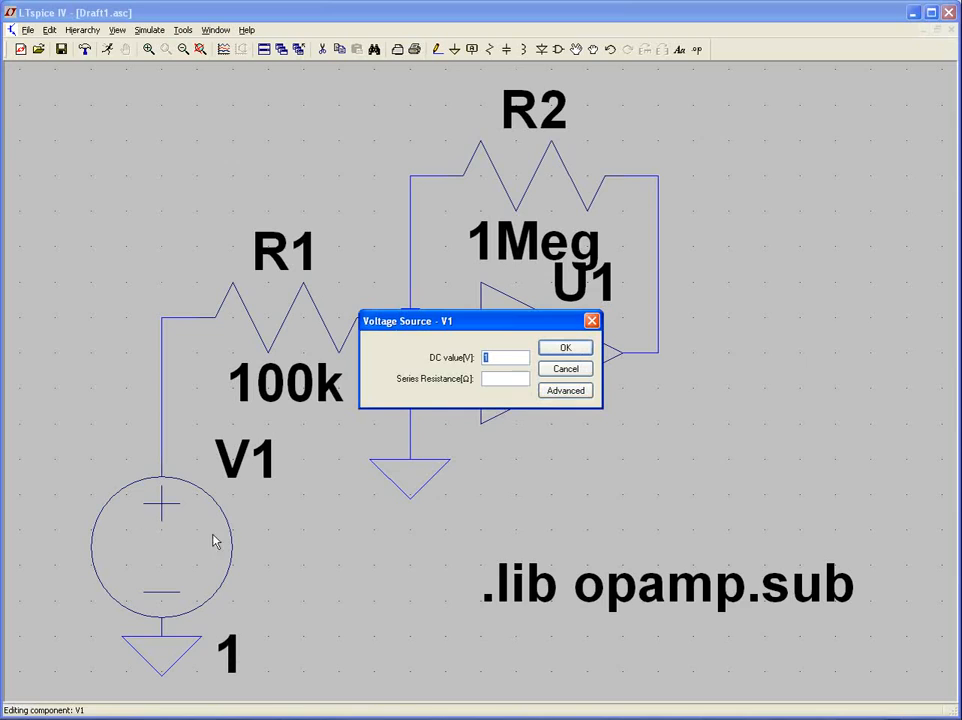
left_click(566, 391)
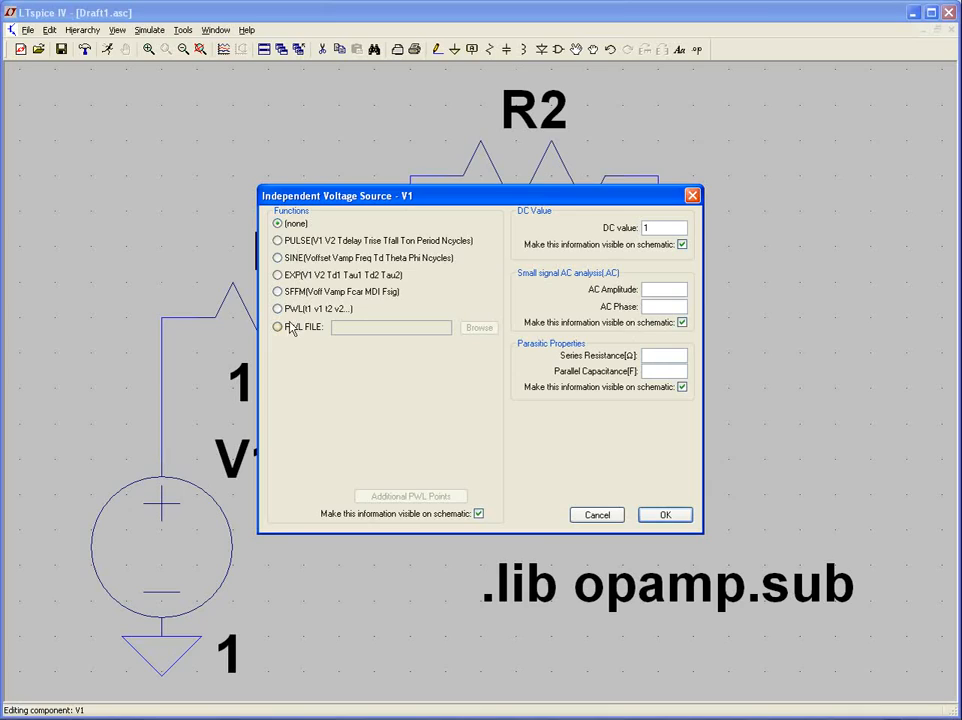
left_click_drag(626, 229, 615, 230)
key("BackSpace")
left_click(646, 518)
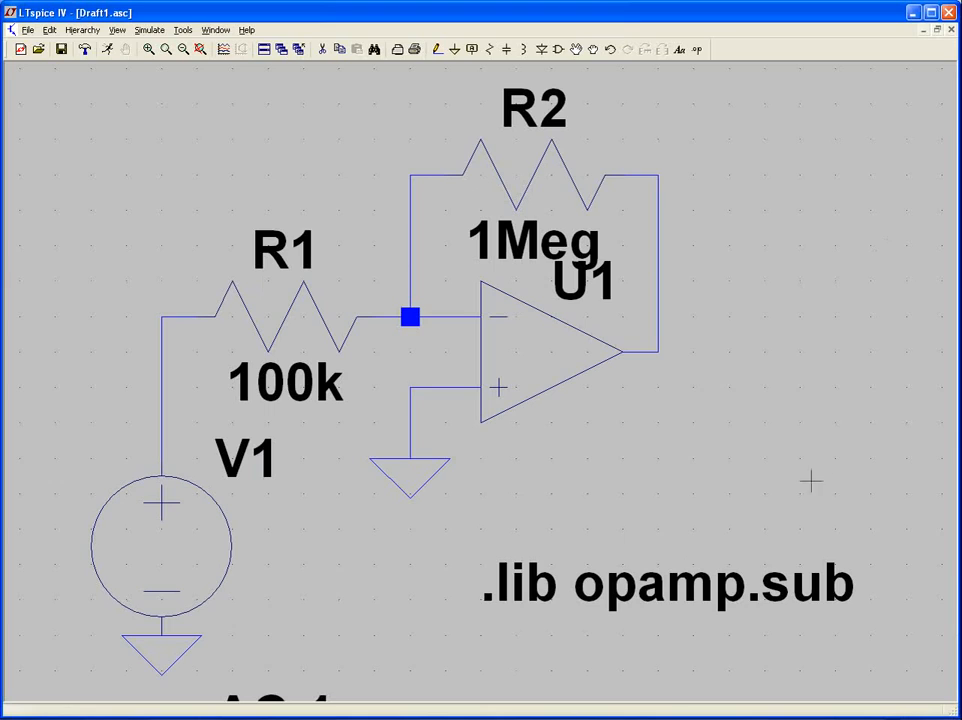
left_click(200, 49)
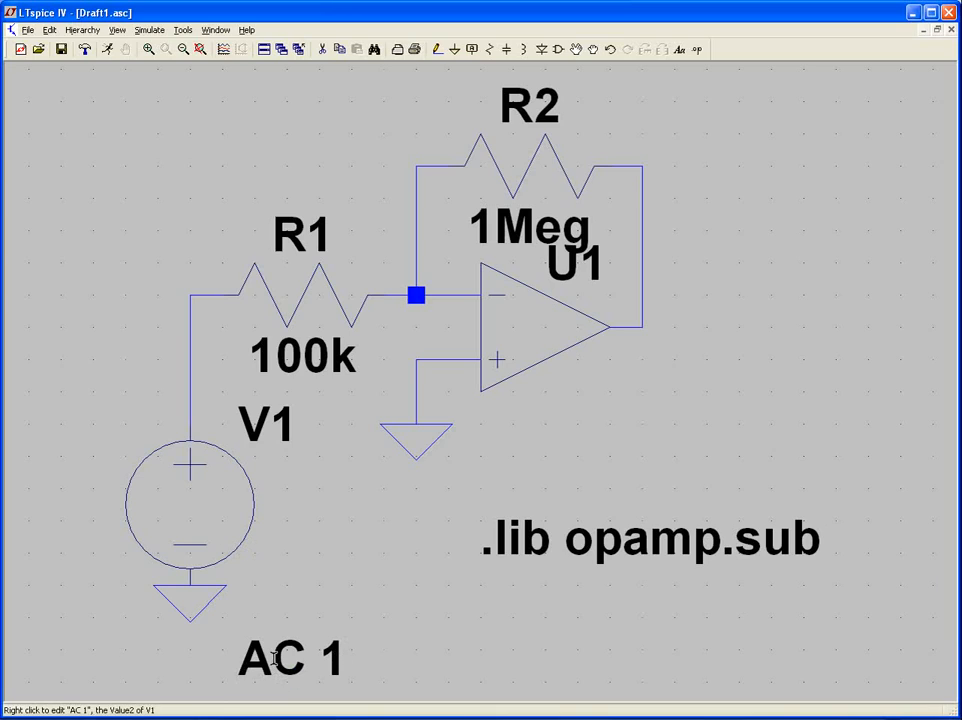
right_click(273, 660)
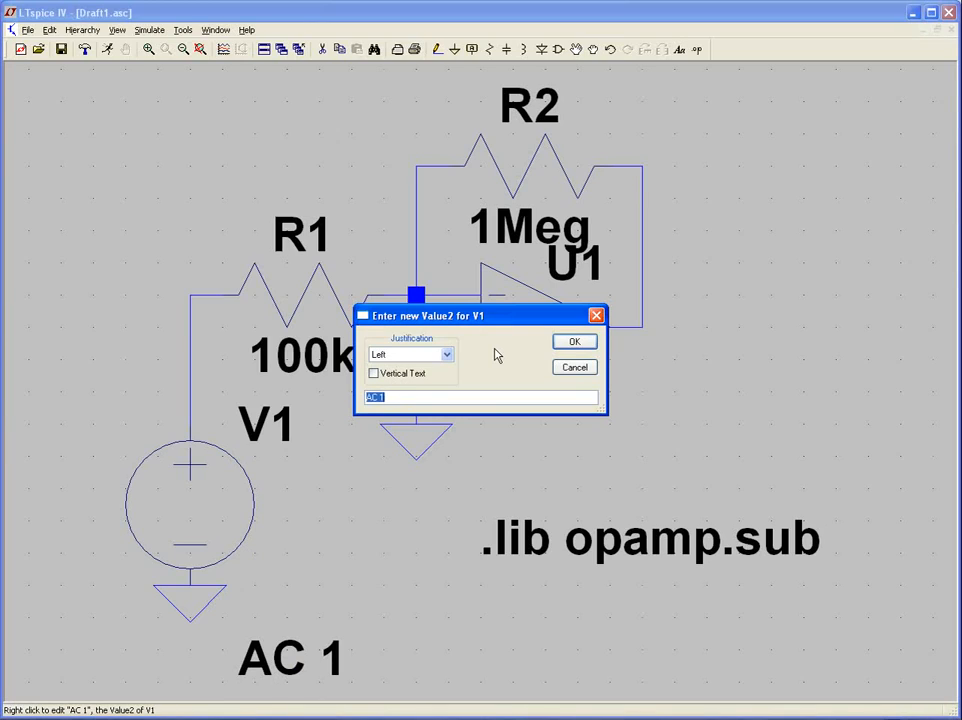
left_click(574, 341)
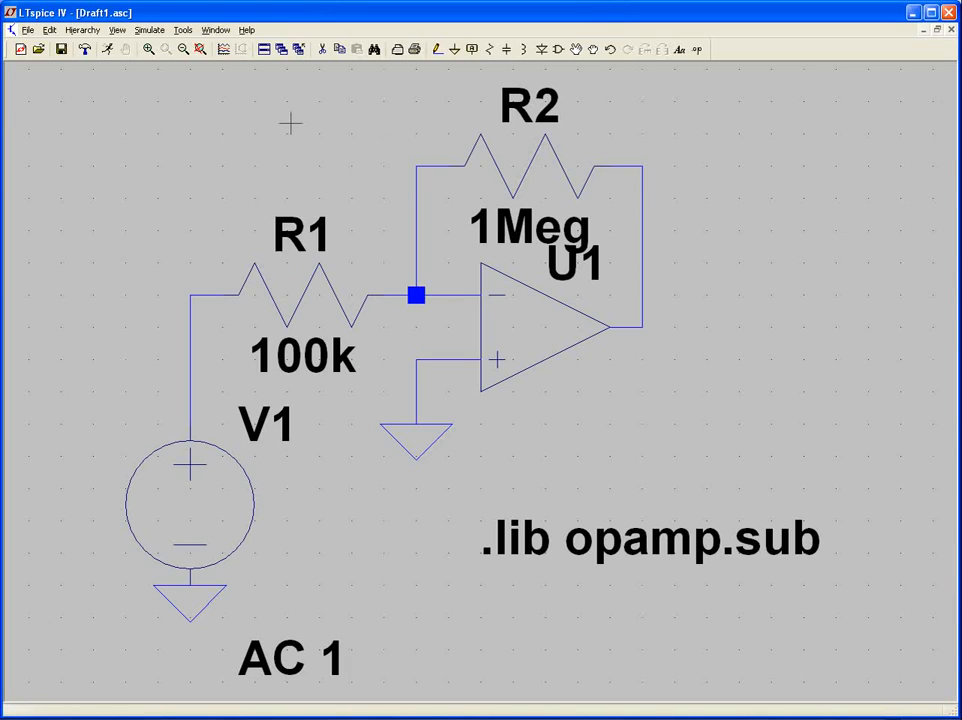
Run a linear DC sweep of V1 from 0 to 0.1 V and plot the op-amp's output voltage.
left_click(150, 30)
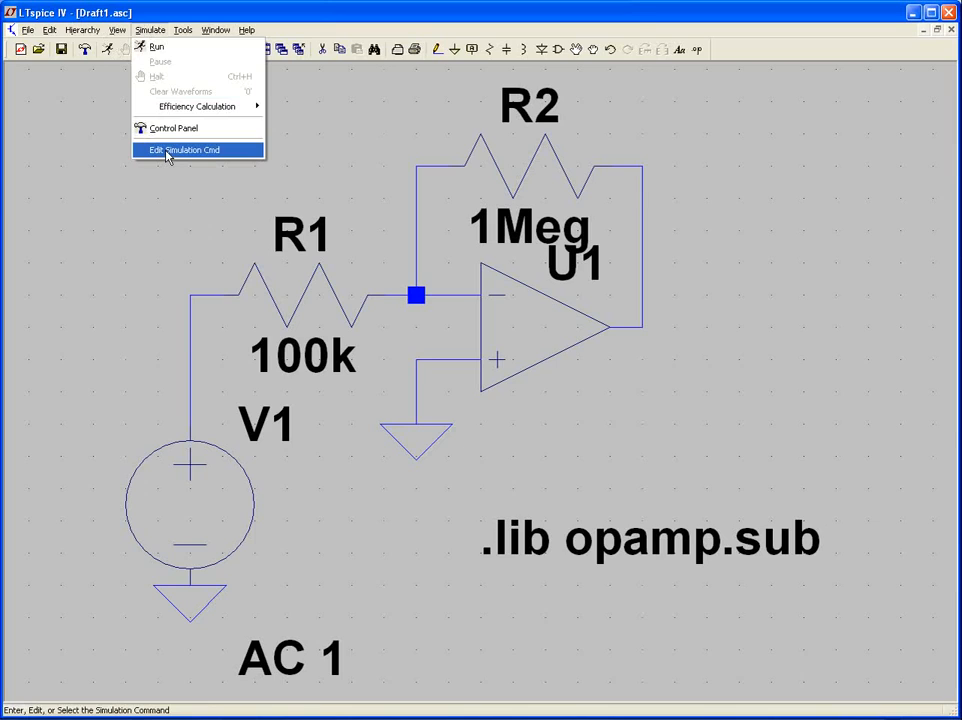
left_click(89, 36)
left_click(111, 54)
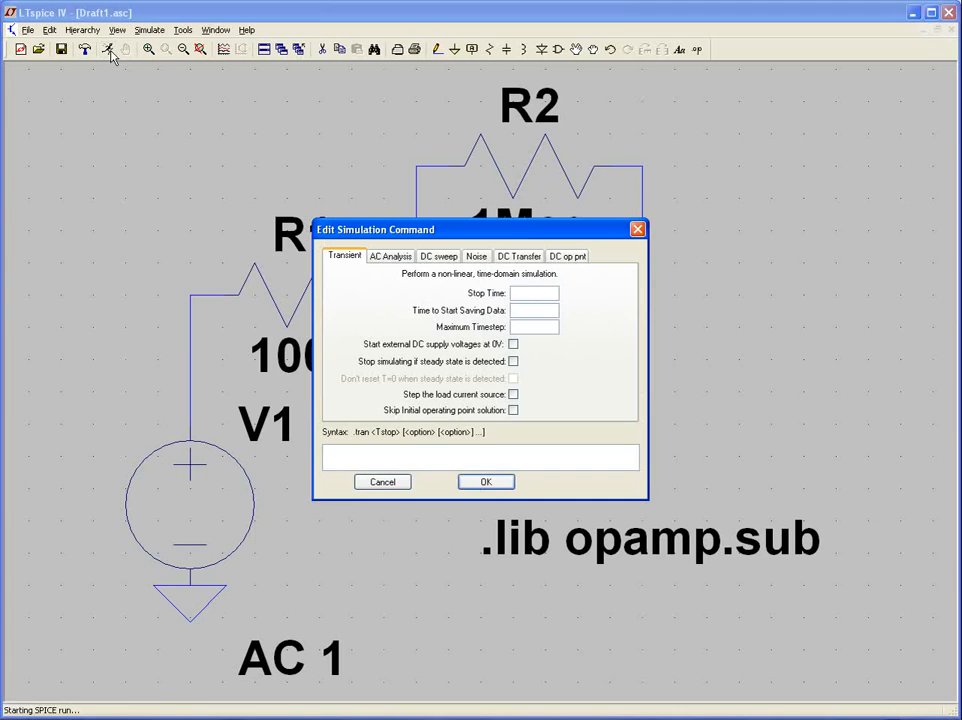
left_click(437, 256)
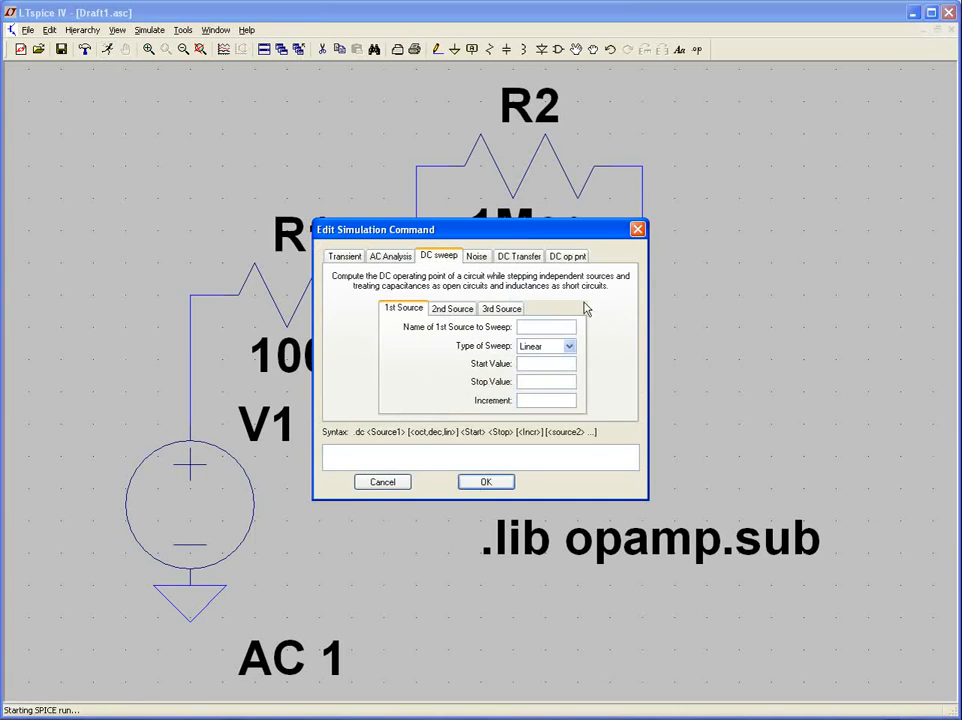
left_click(540, 326)
type("V1")
left_click(487, 482)
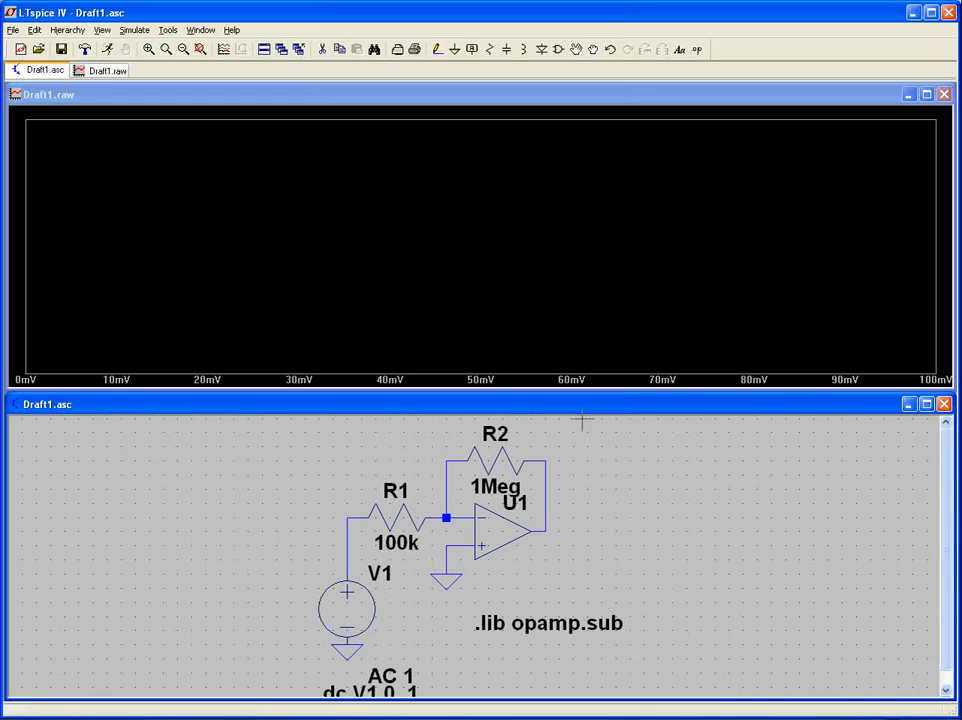
left_click(551, 526)
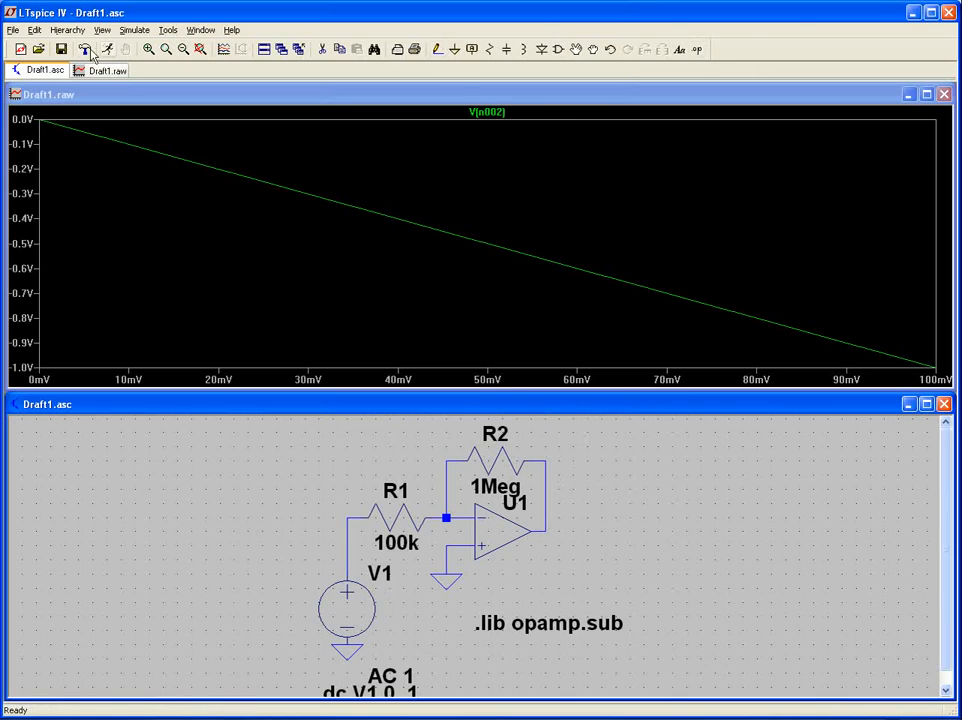
Label the output net Vout at the wire beside R2, removing the stray copy of the label near the op-amp's output.
left_click(470, 52)
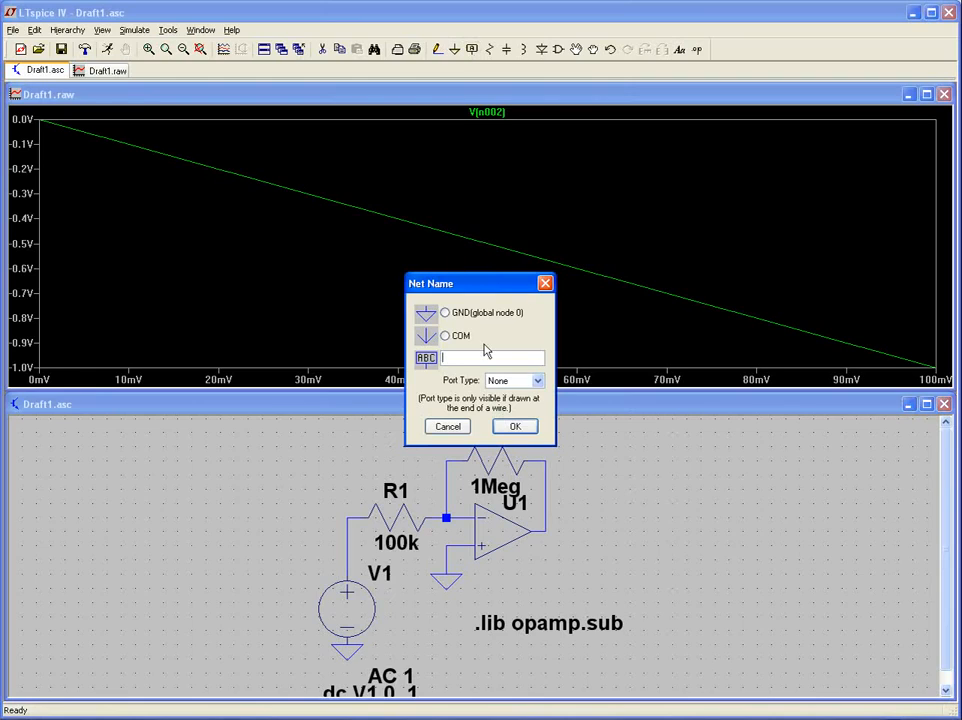
type("Vout")
key("Return")
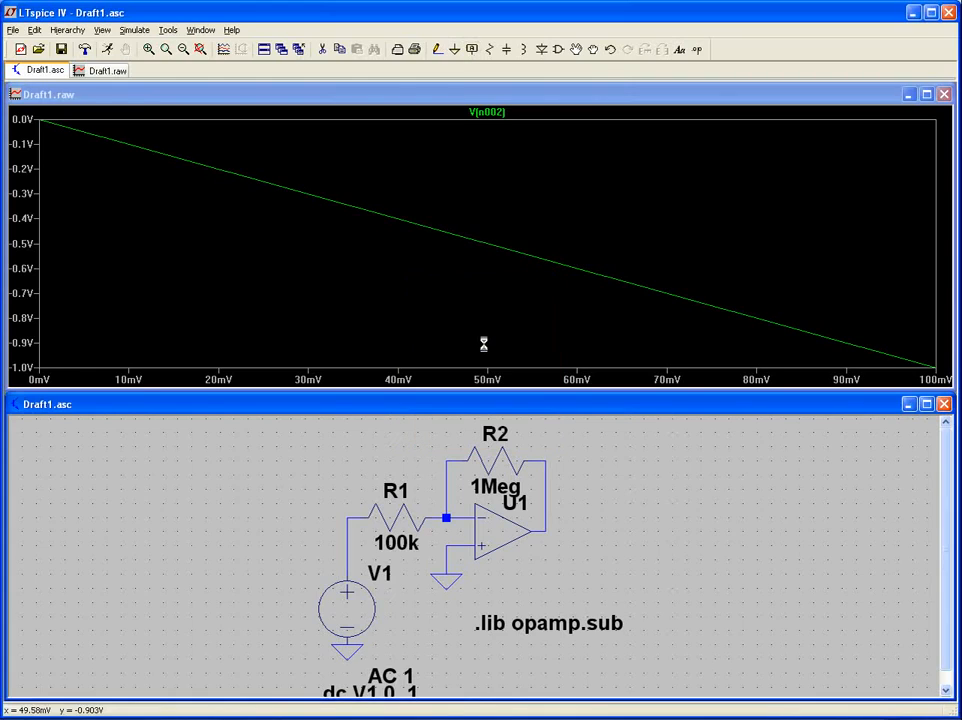
left_click(548, 530)
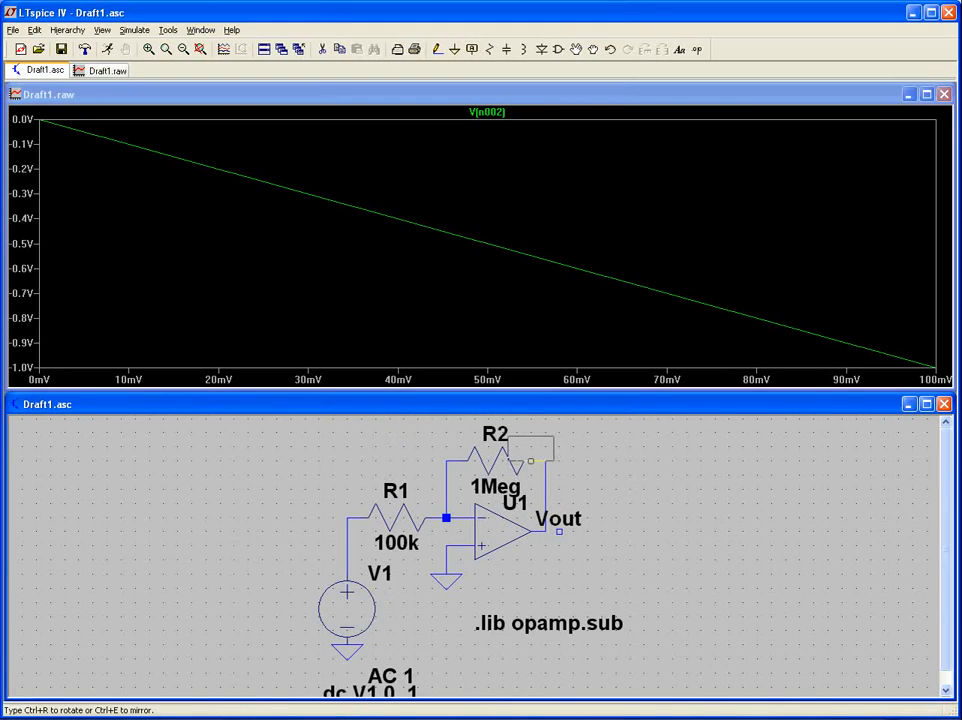
left_click(542, 463)
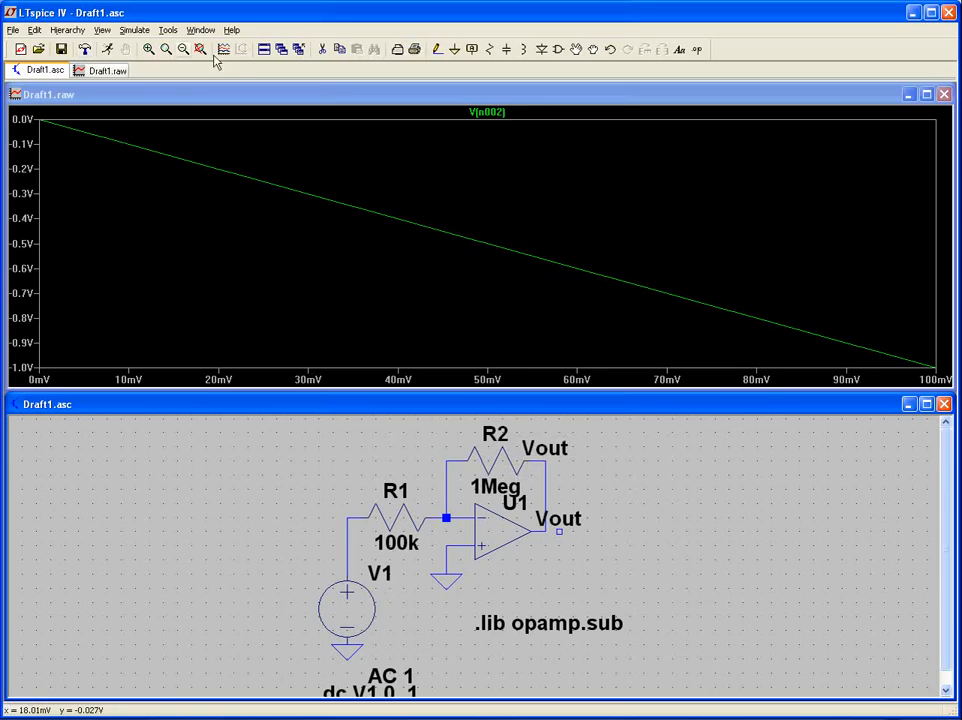
left_click(323, 49)
left_click(561, 527)
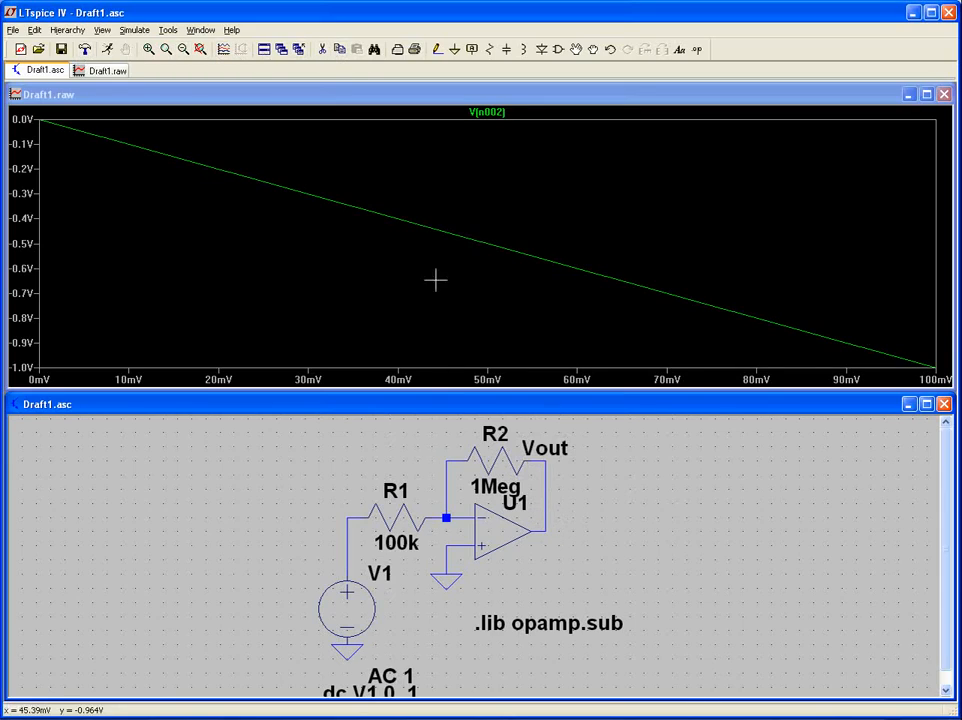
Rerun the DC sweep and add the Vout node's voltage to the plot.
left_click(106, 49)
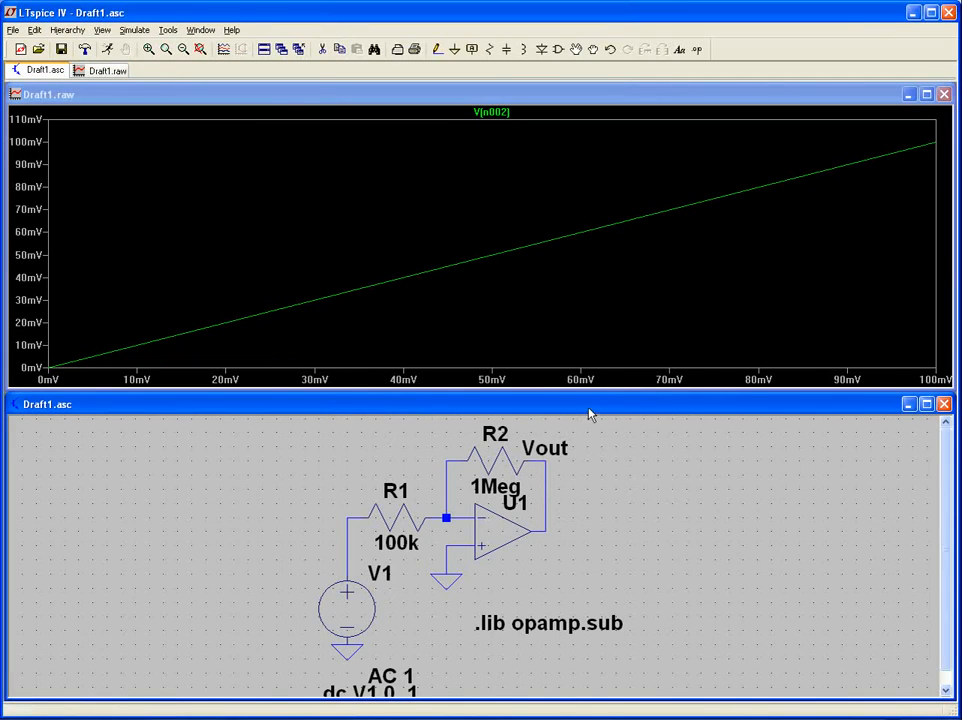
left_click(556, 523)
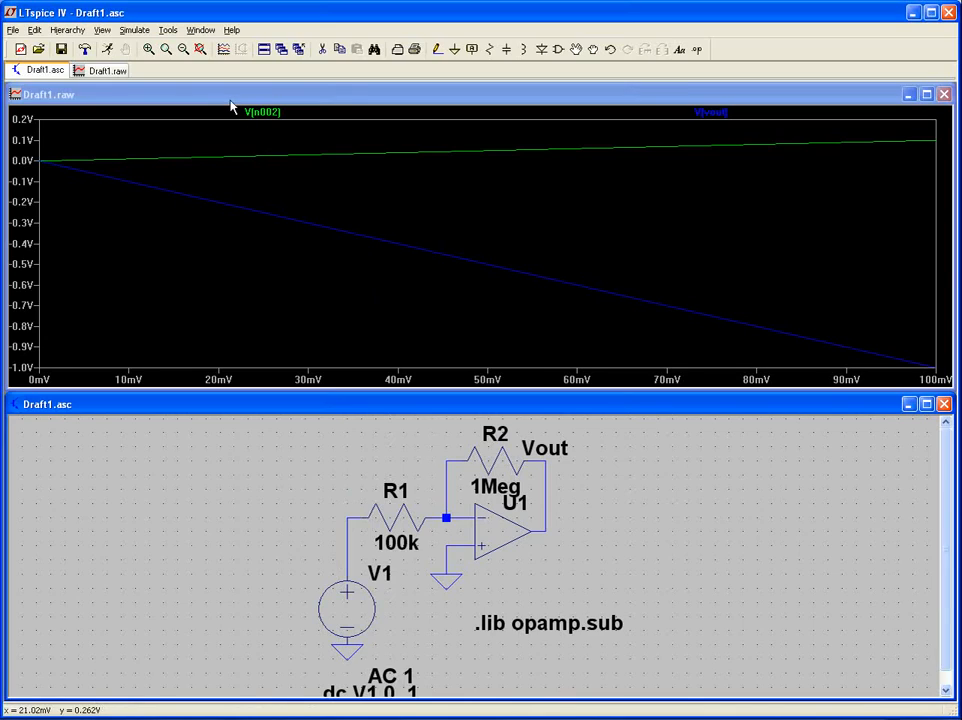
Negate the plotted output voltage trace by changing its expression to -V(vout).
left_click(294, 96)
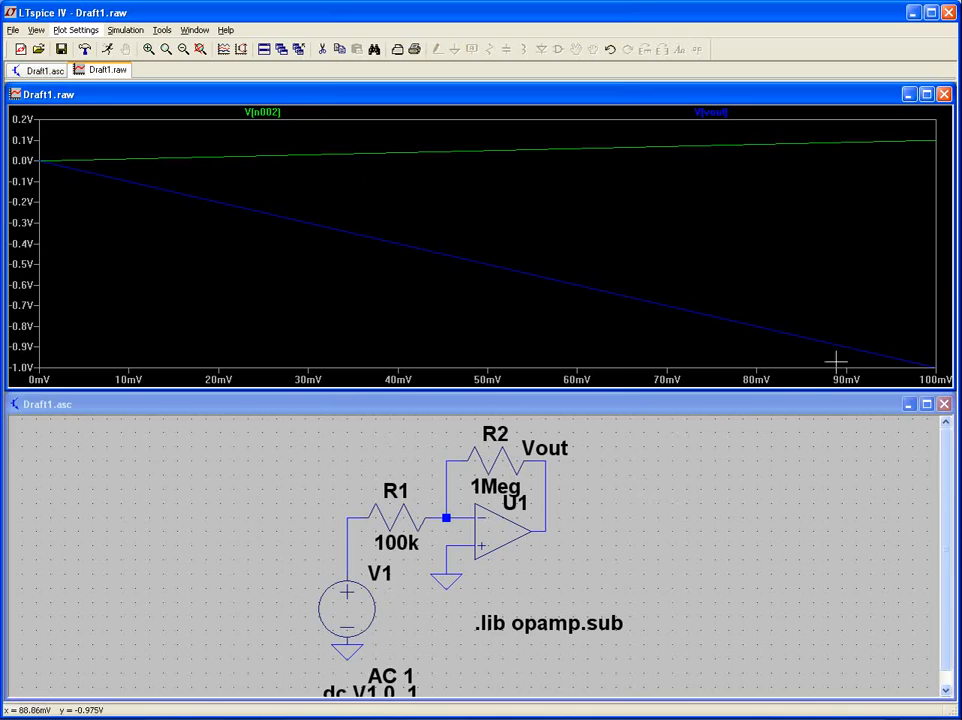
right_click(728, 114)
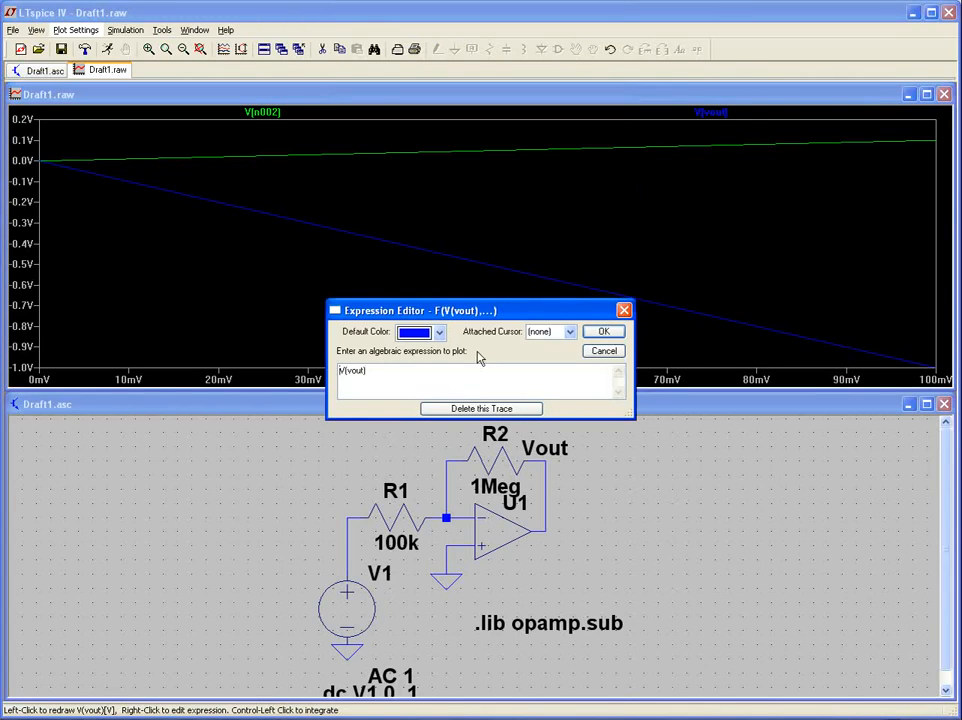
type("-")
left_click(605, 333)
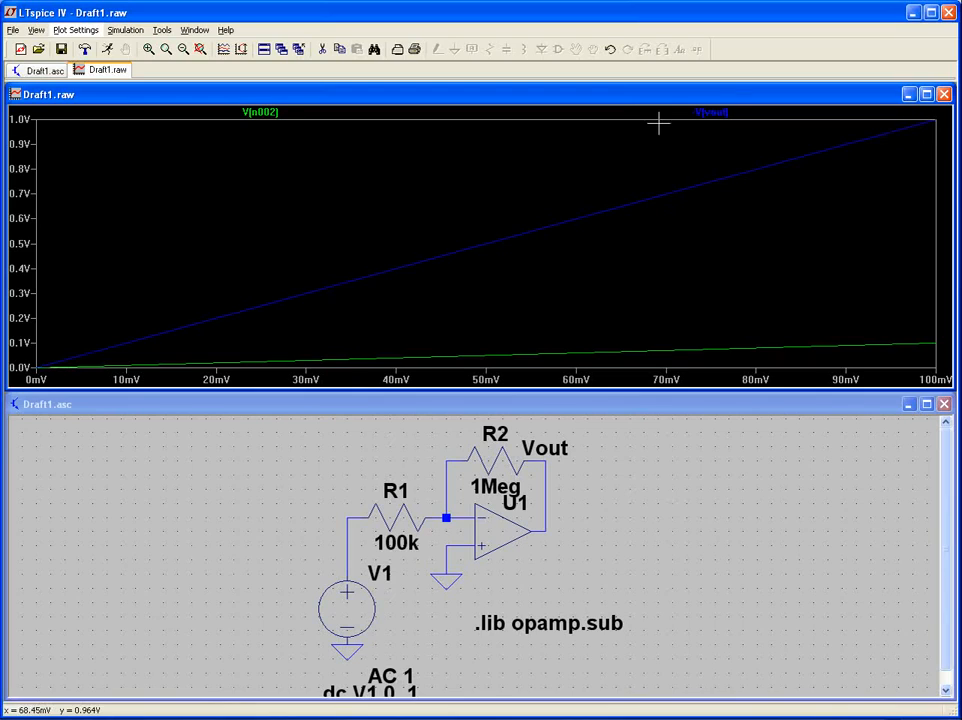
Attach the 2nd cursor to the input voltage trace V(n002).
right_click(262, 113)
left_click(570, 332)
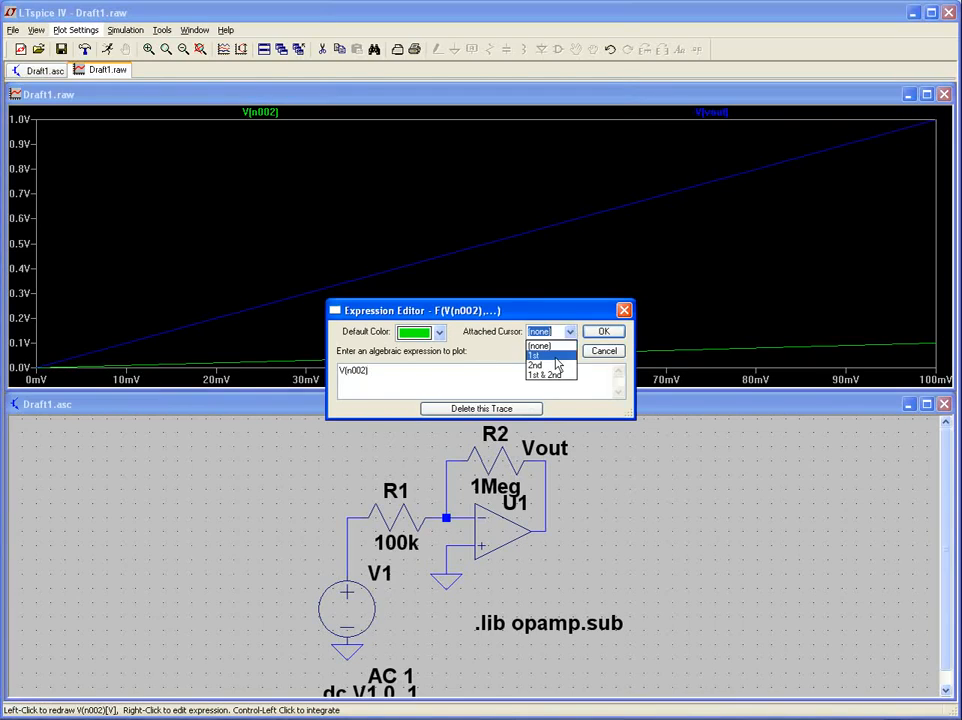
left_click(548, 353)
left_click(604, 331)
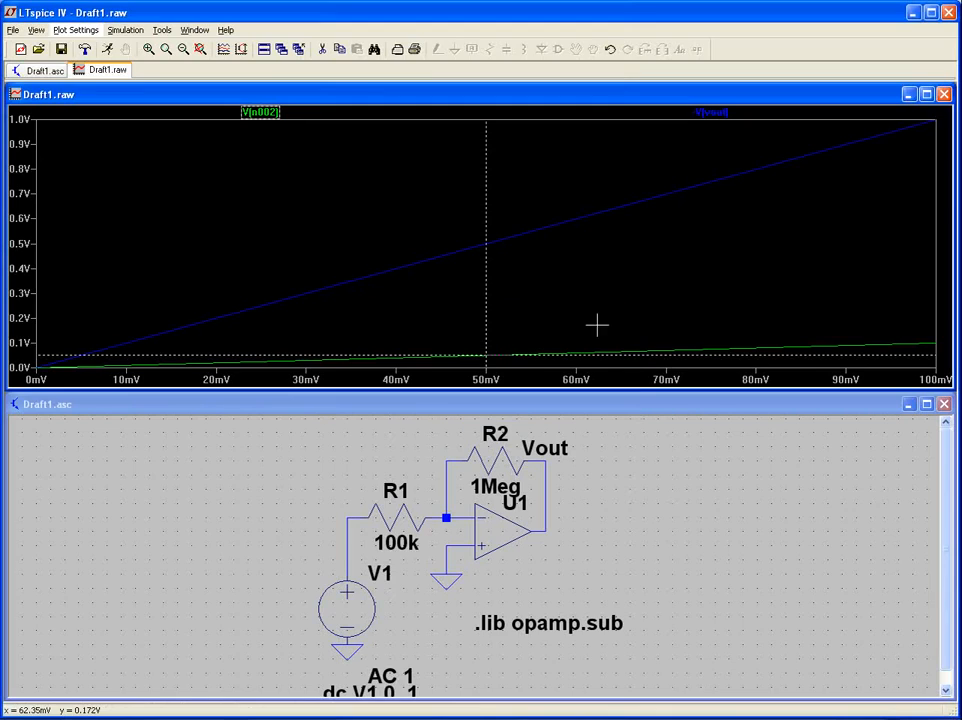
Attach the 1st cursor to the -V(vout) trace, compare both cursor readings clear of the plot, and close the readout.
right_click(720, 116)
left_click(570, 332)
left_click(548, 352)
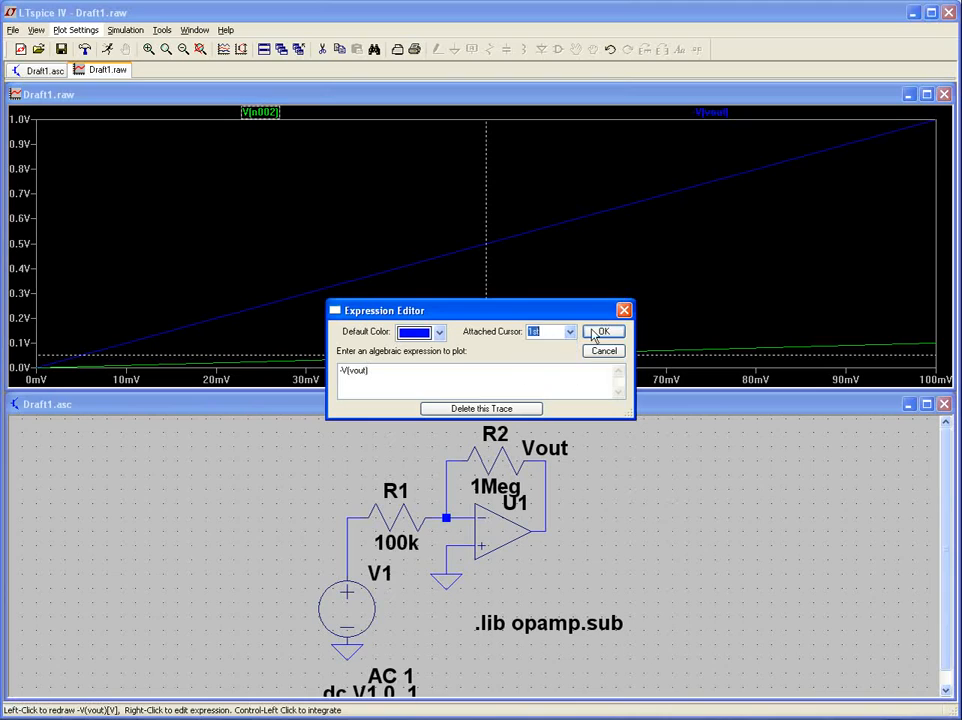
left_click(603, 333)
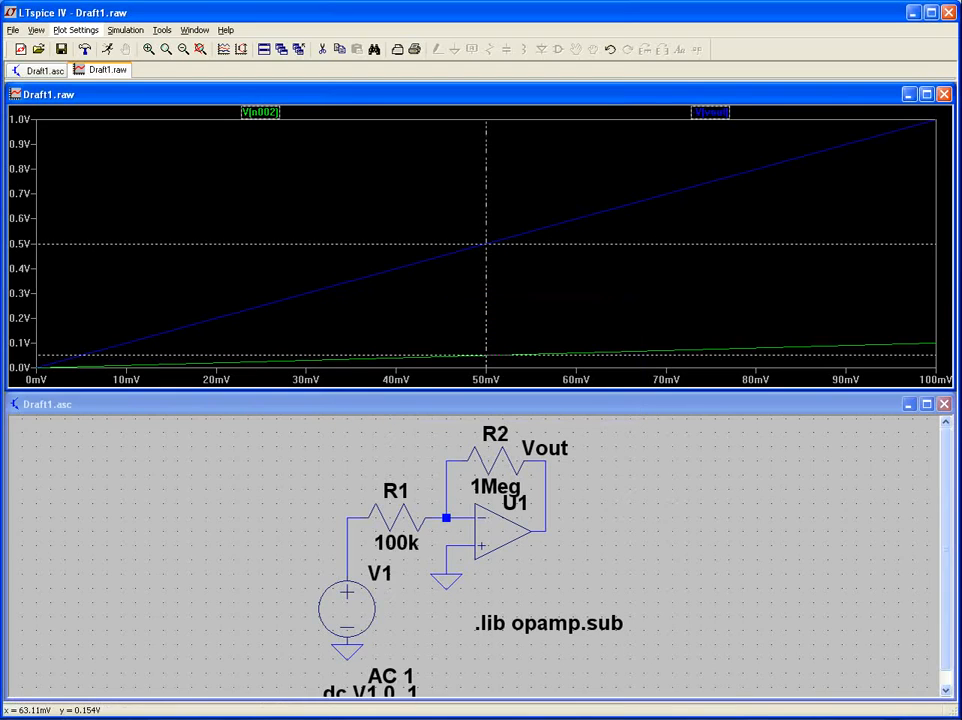
left_click_drag(640, 539, 540, 444)
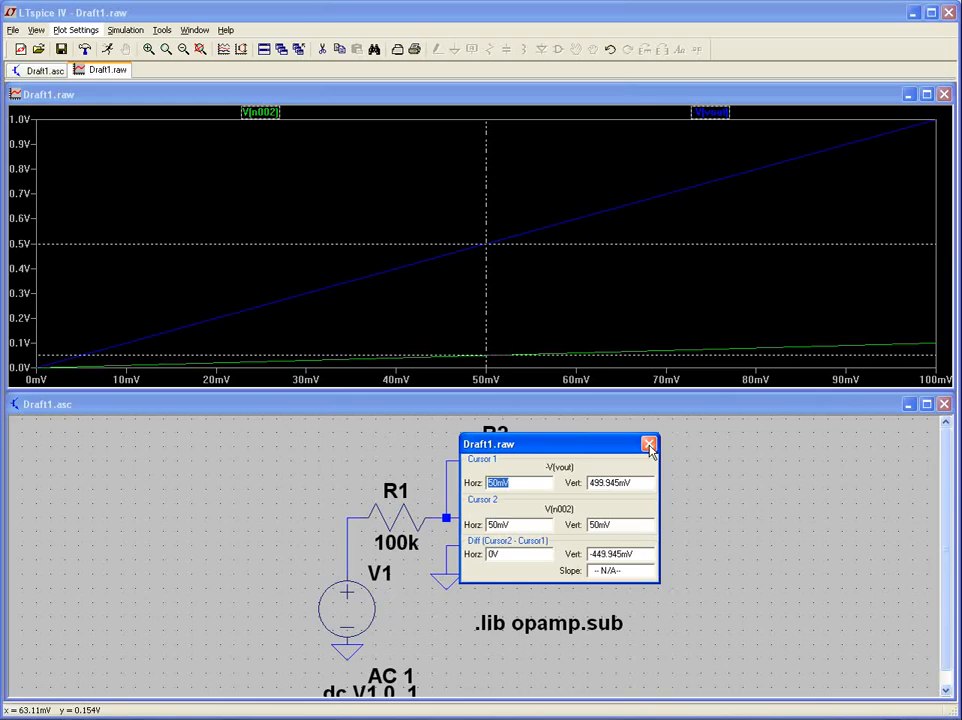
left_click(649, 445)
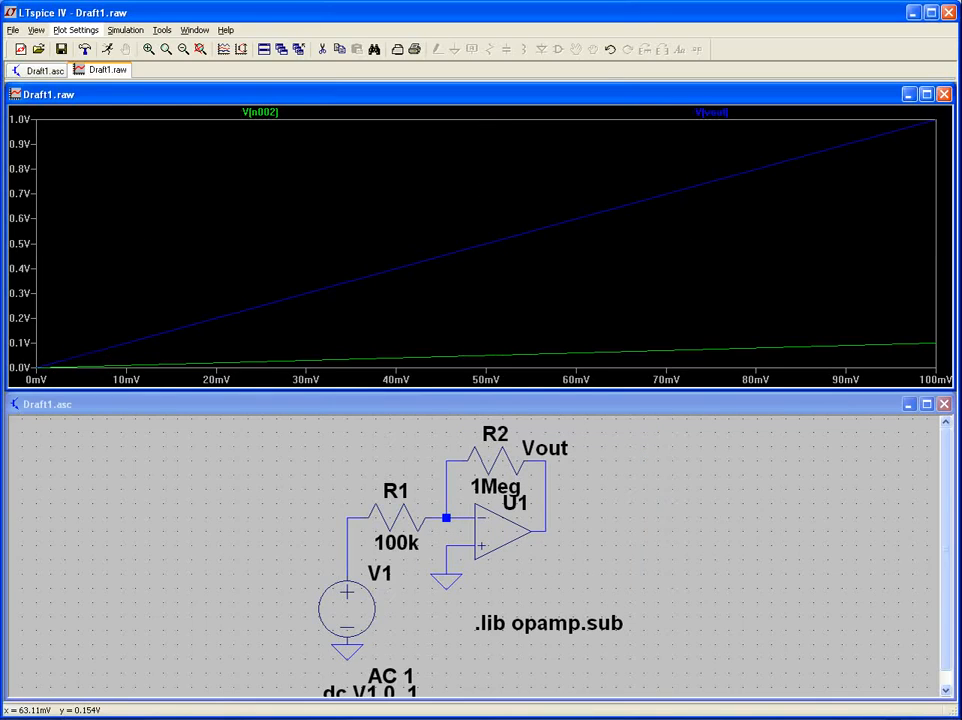